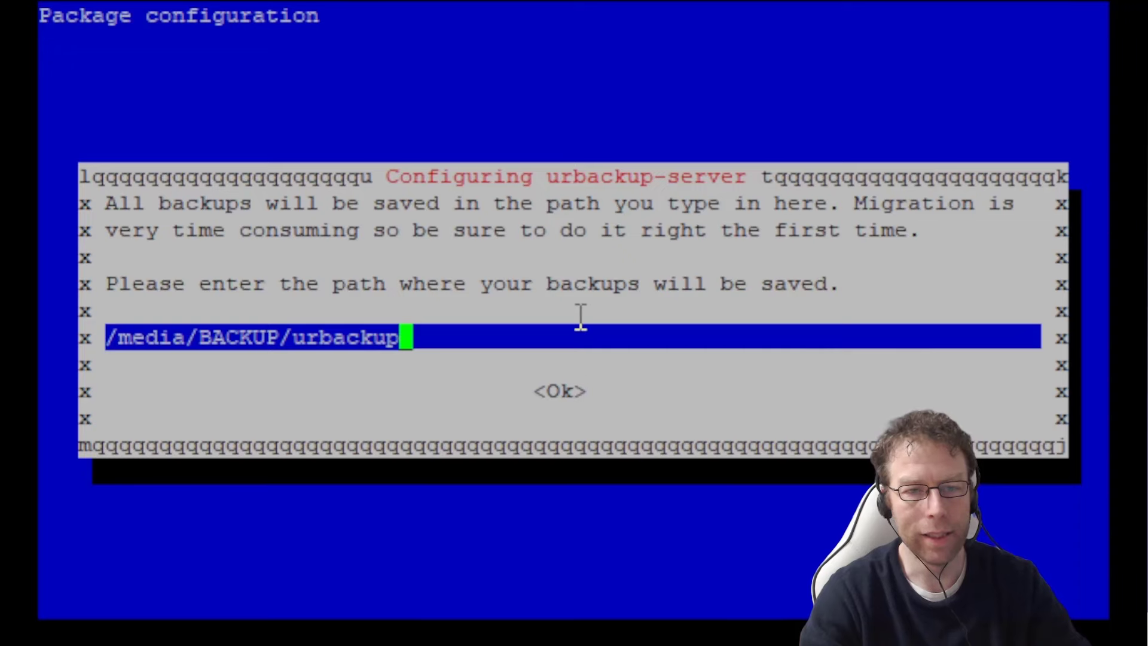
- Accept the default backup storage path so the urbackup-server installation completes
{"action": "key", "text": "Return"}
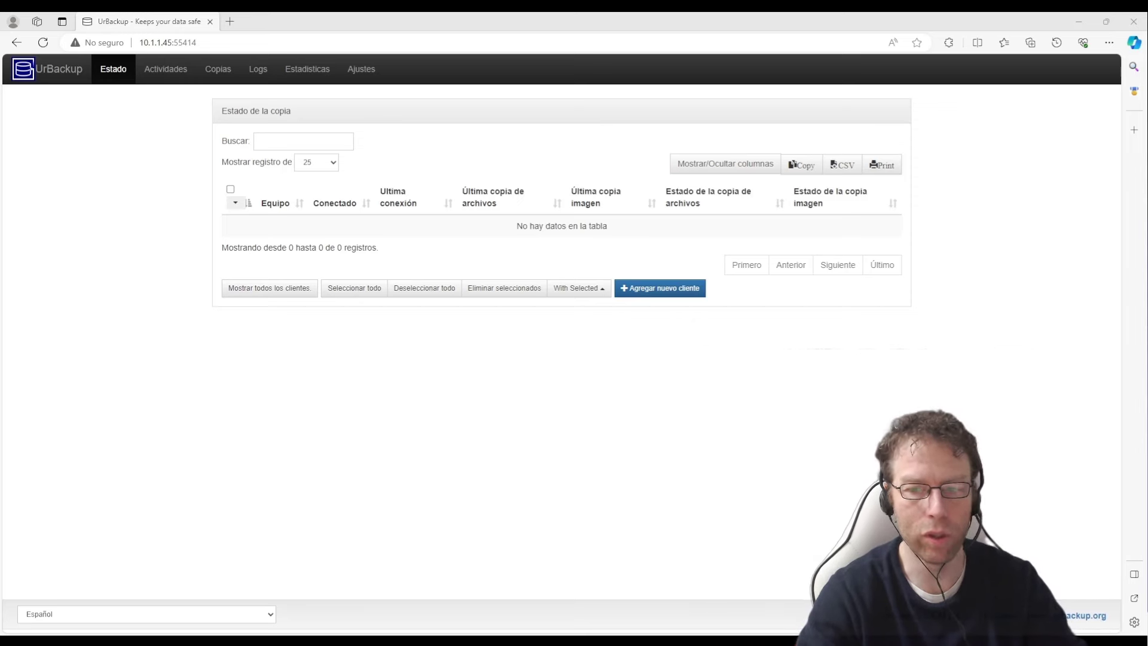
{"action": "left_click", "coordinate": [212, 45]}
{"action": "left_click", "coordinate": [211, 45]}
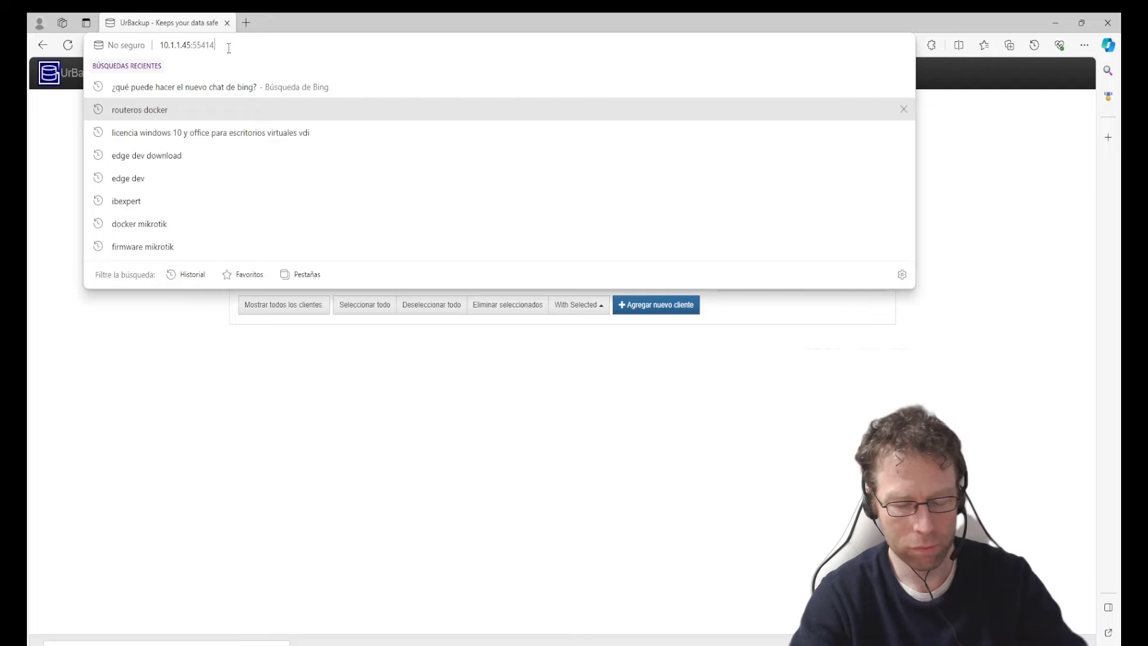
{"action": "key", "text": "Return"}
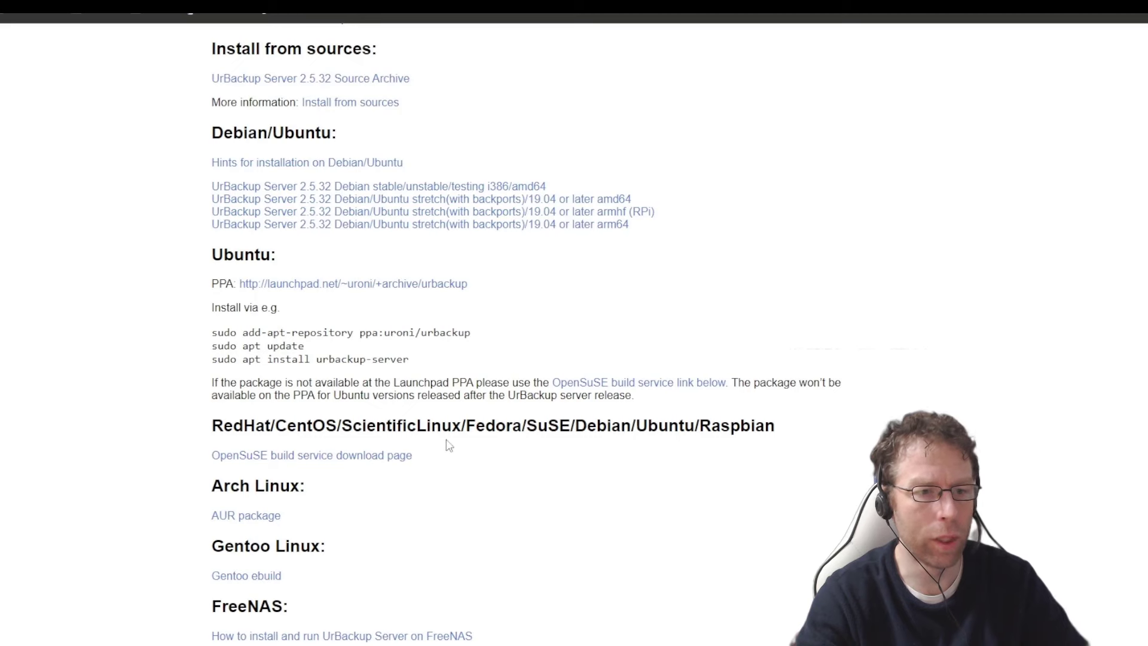
- On openSUSE Build Service, list urbackup-server's direct Debian downloads and pull up the Debian 10 amd64 link options
{"action": "left_click_drag", "start_coordinate": [575, 427], "coordinate": [643, 427]}
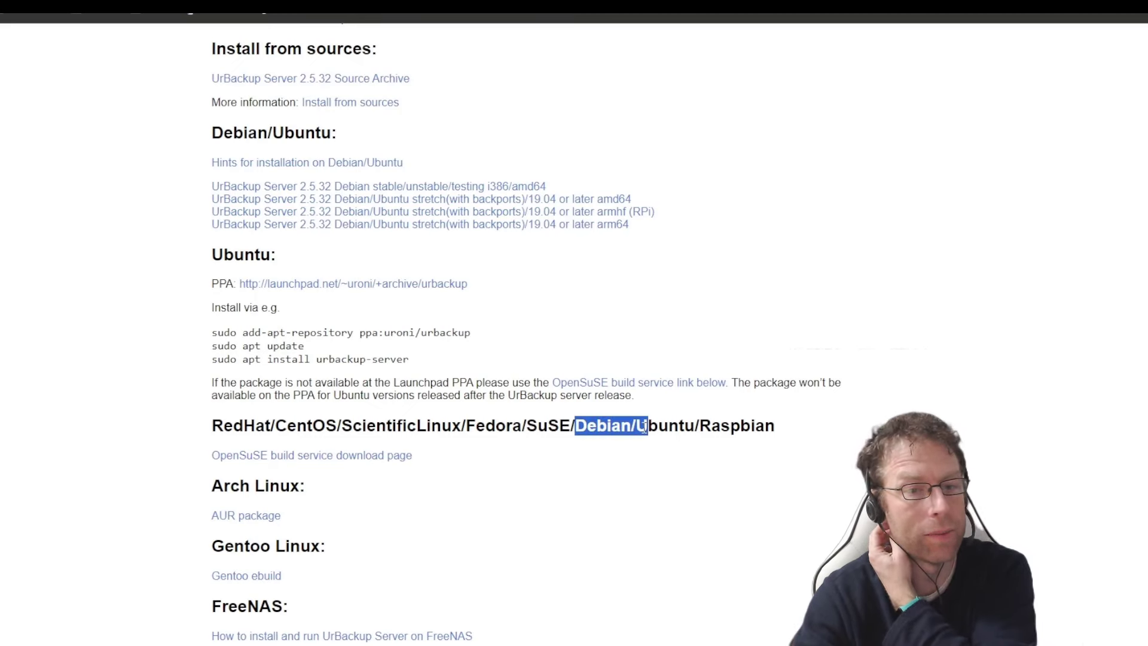
{"action": "left_click", "coordinate": [318, 457]}
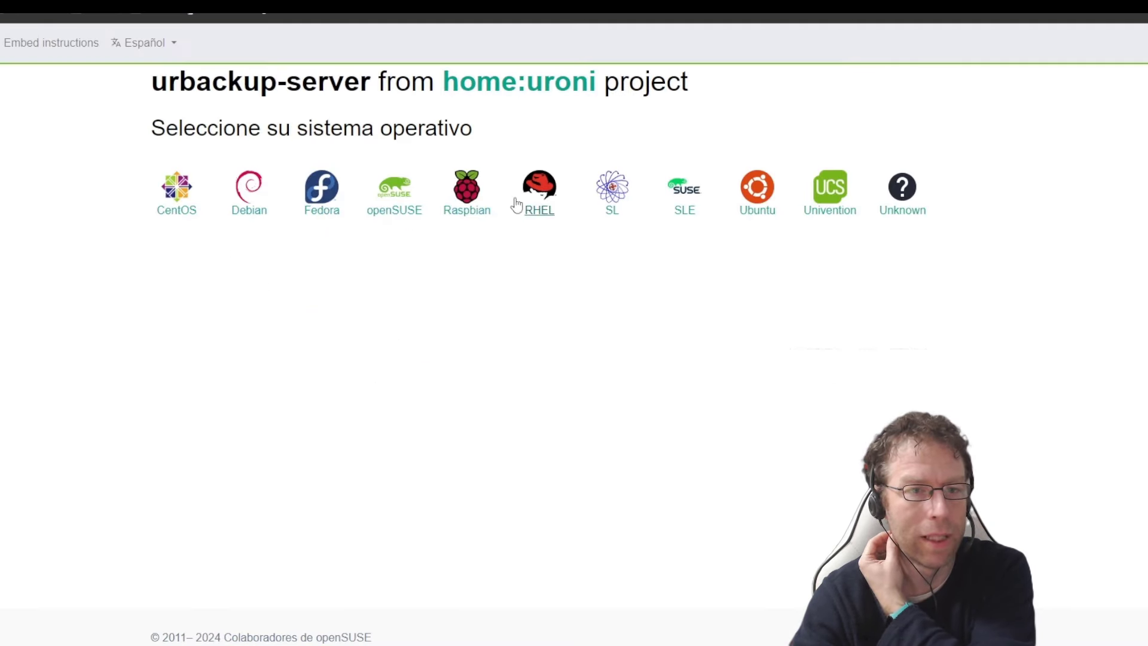
{"action": "left_click", "coordinate": [245, 214]}
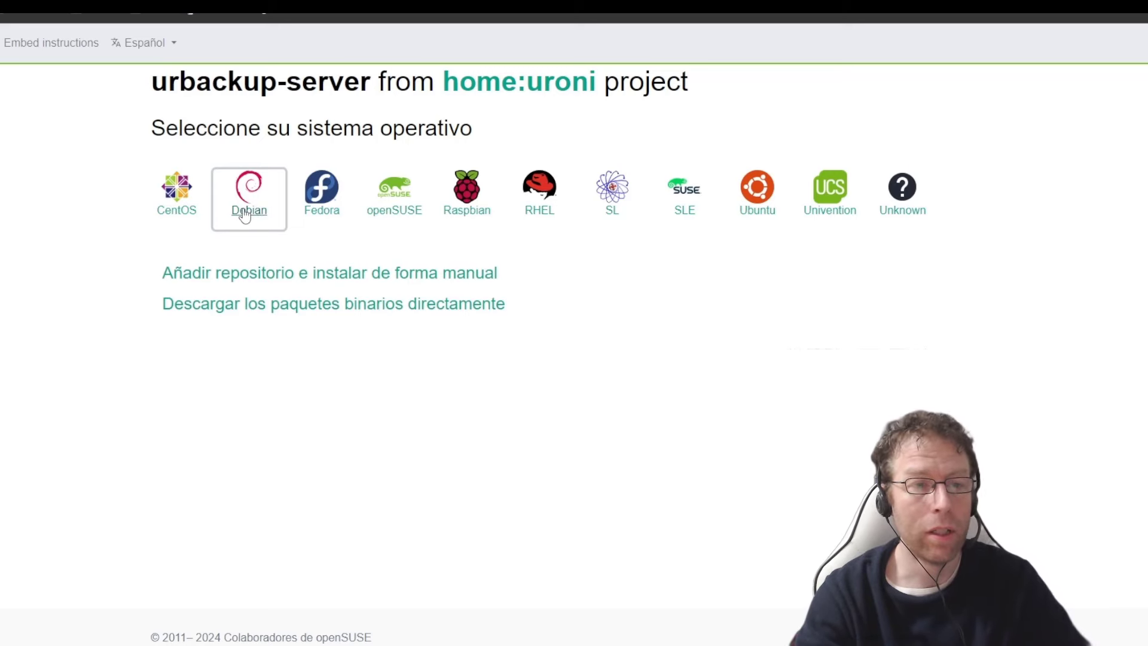
{"action": "left_click", "coordinate": [288, 313]}
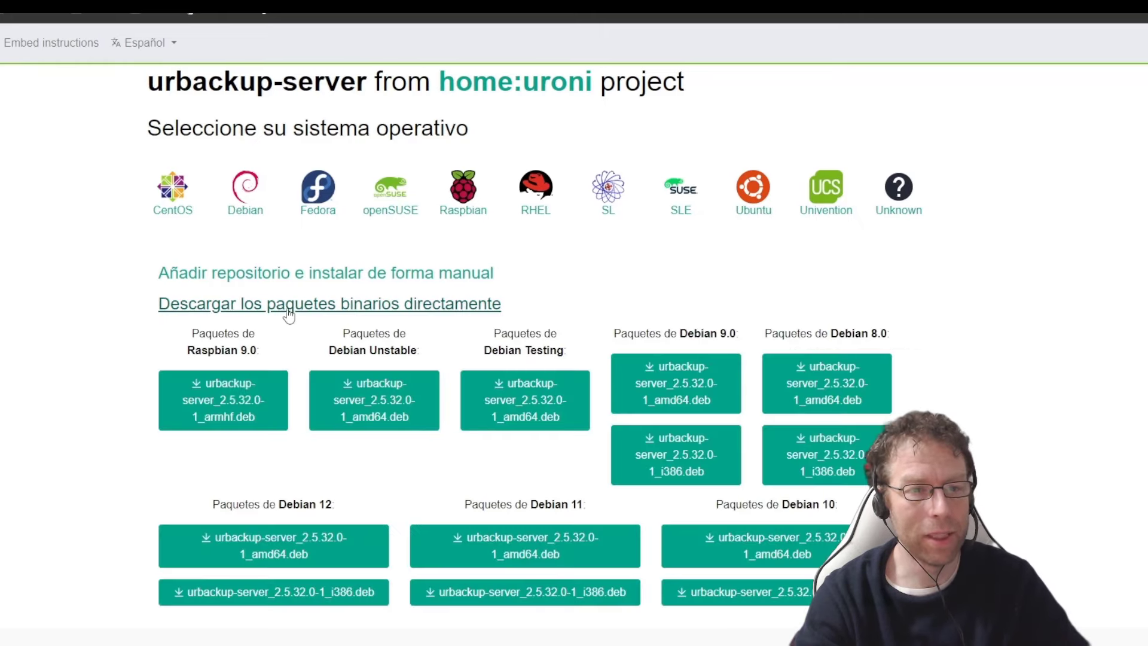
{"action": "scroll", "coordinate": [382, 413], "scroll_direction": "down", "scroll_amount": 1}
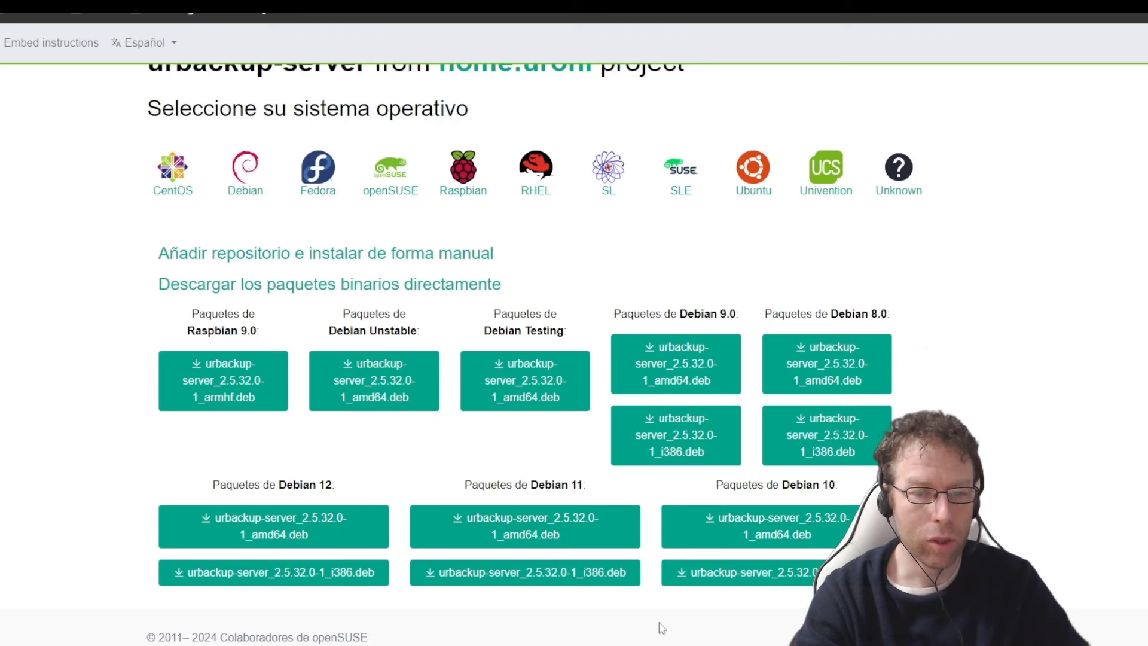
{"action": "right_click", "coordinate": [787, 525]}
- Copy the download address of the Debian 10 amd64 urbackup-server package
{"action": "left_click", "coordinate": [855, 427]}
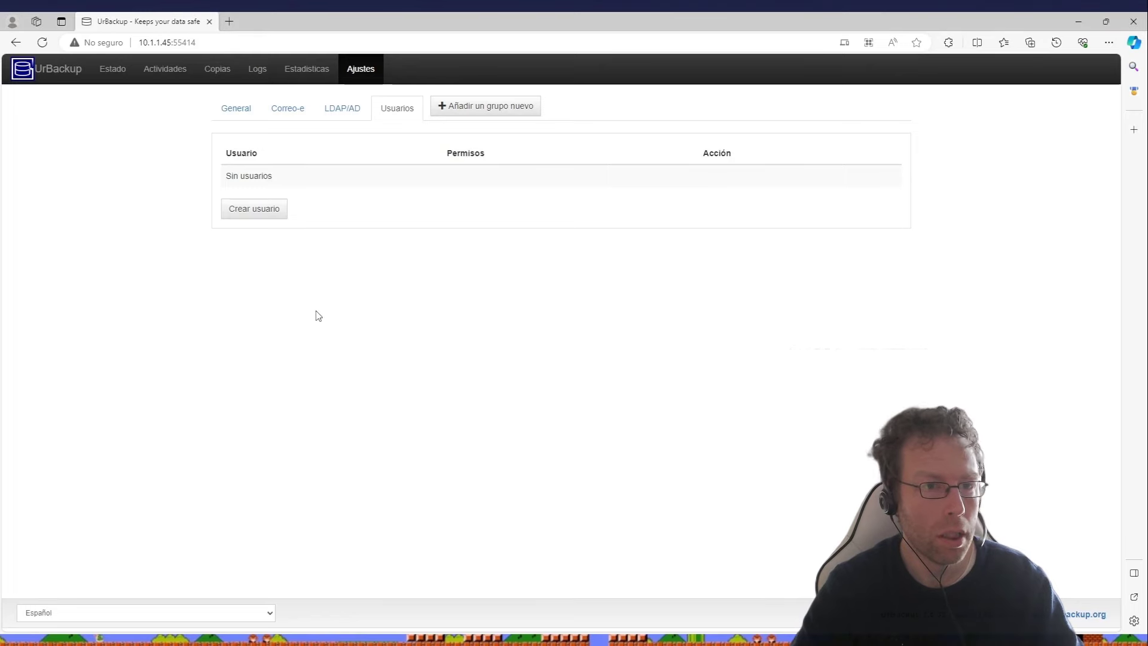
- In the user settings, create user 'admin' with Administrator rights and a confirmed password
{"action": "double_click", "coordinate": [374, 69]}
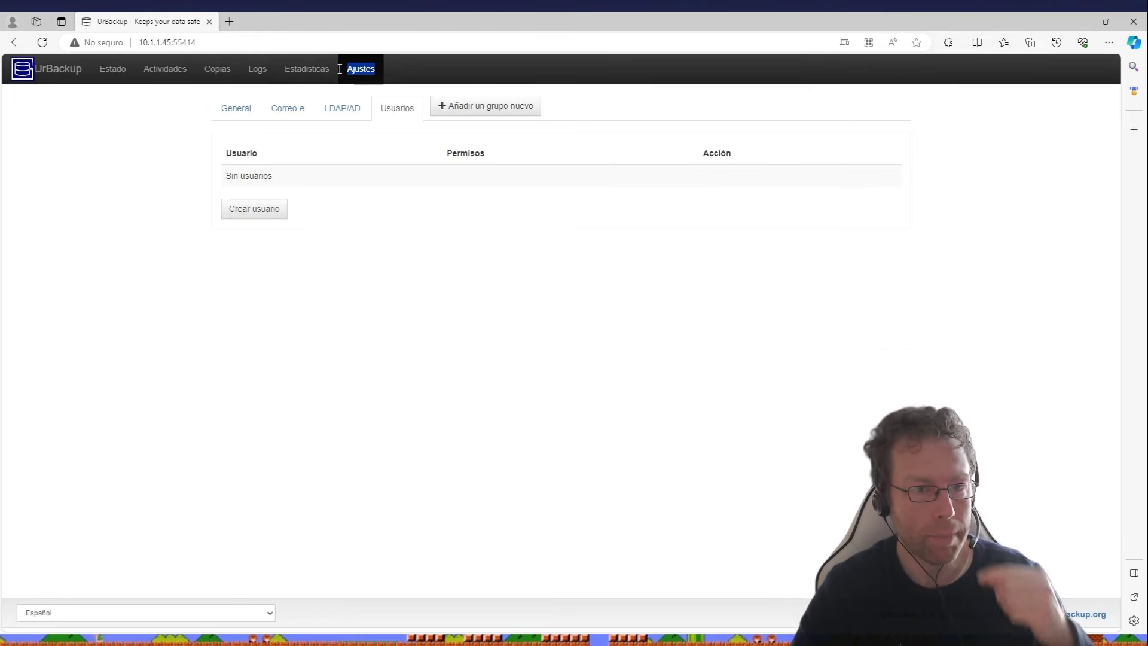
{"action": "left_click", "coordinate": [392, 133]}
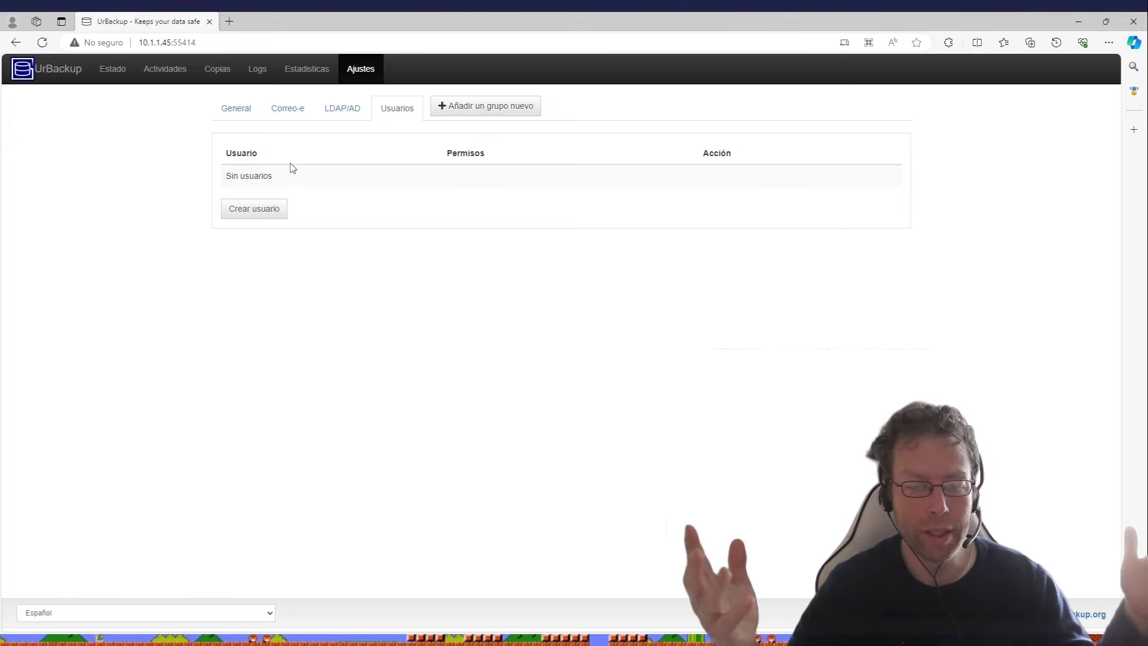
{"action": "left_click", "coordinate": [257, 213]}
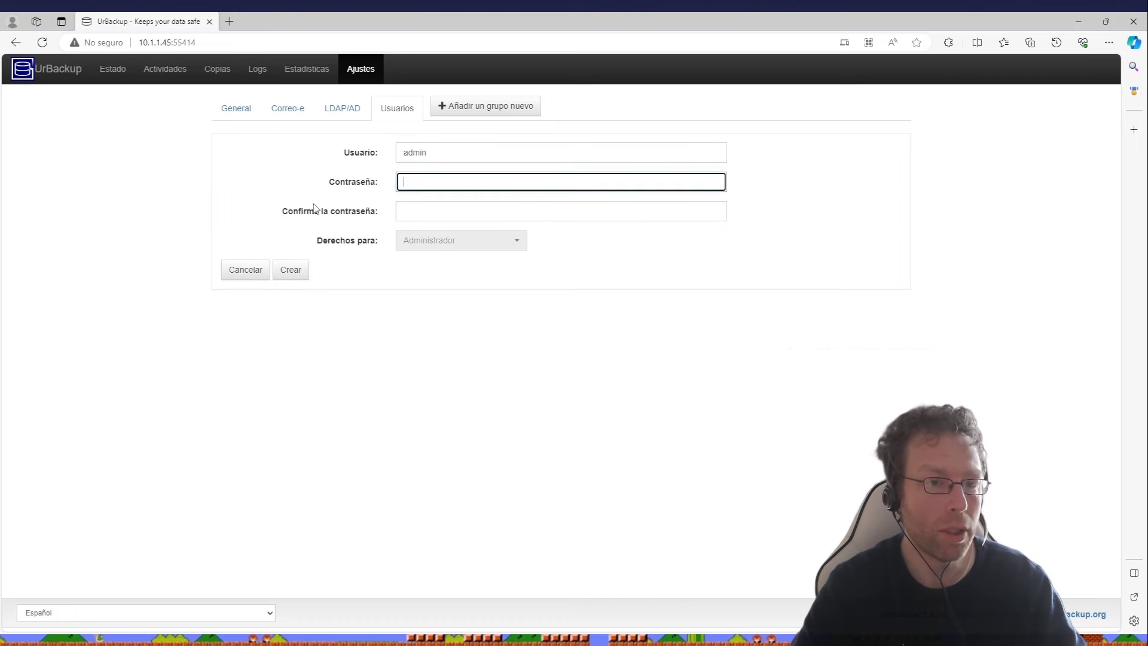
{"action": "double_click", "coordinate": [435, 152]}
{"action": "left_click", "coordinate": [454, 182]}
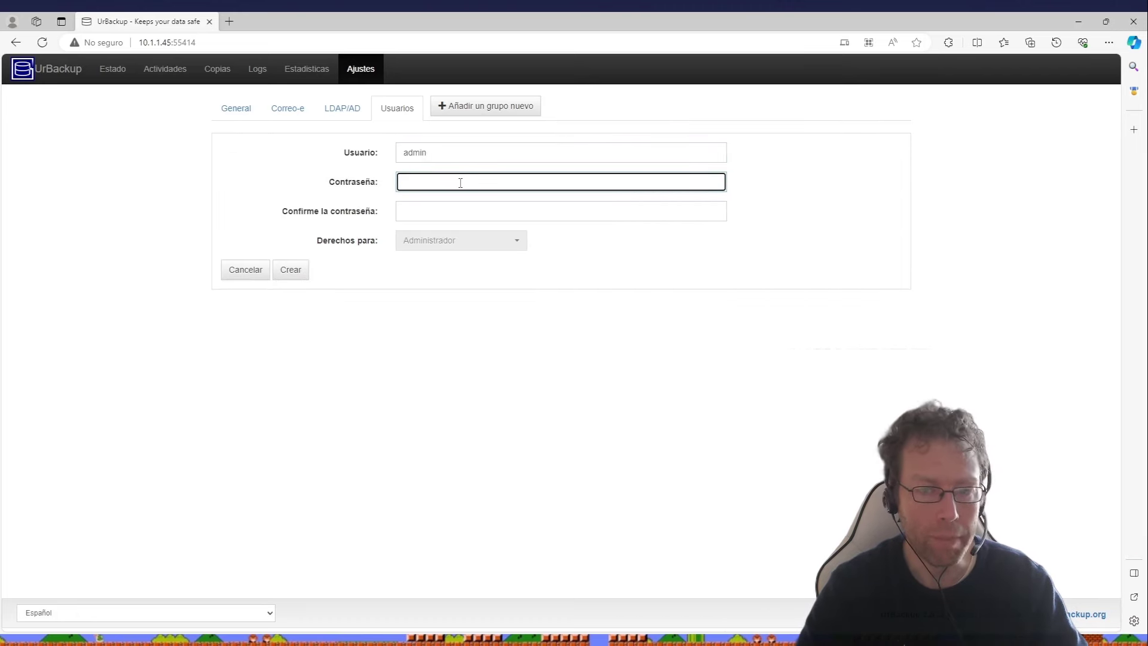
{"action": "type", "text": "adm"}
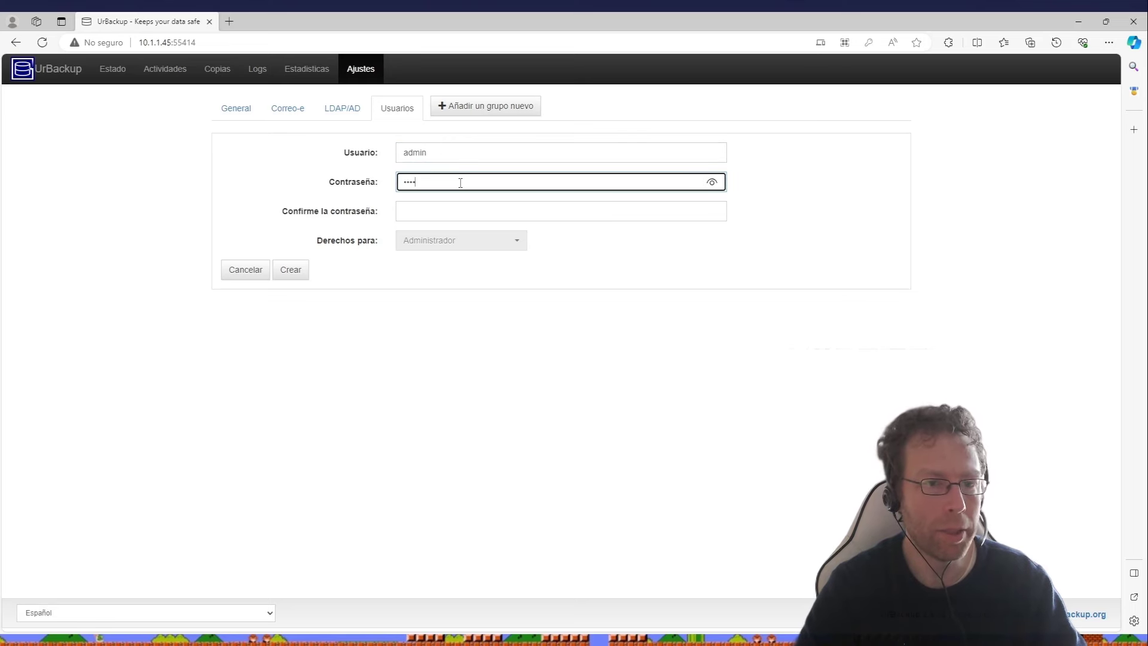
{"action": "key", "text": "Tab"}
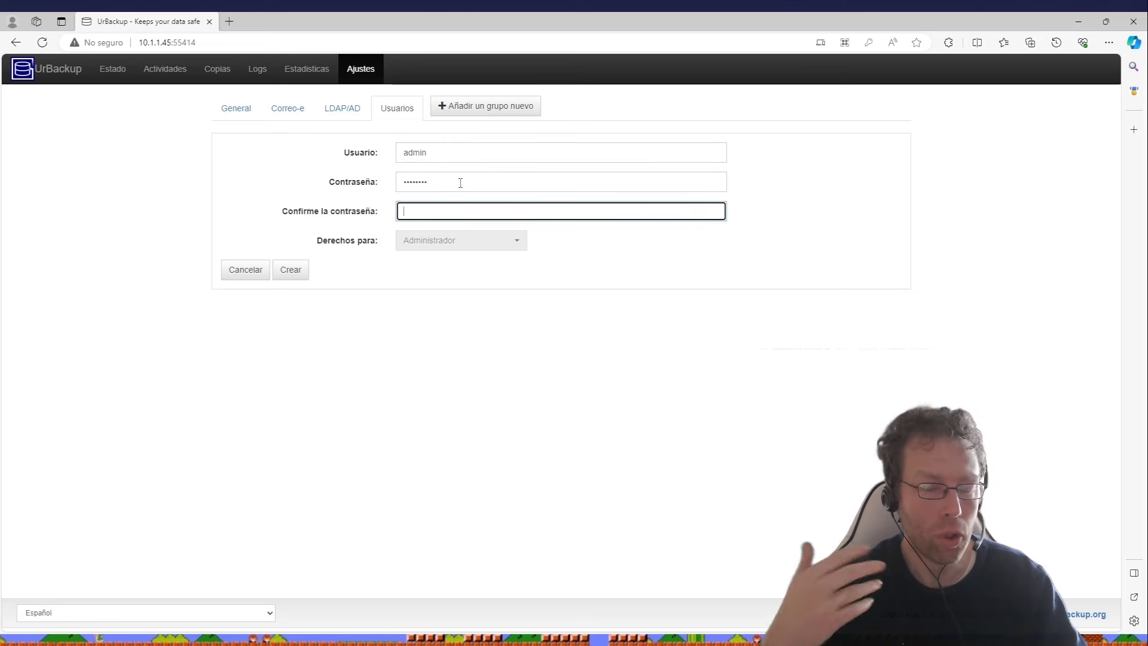
{"action": "type", "text": "adm"}
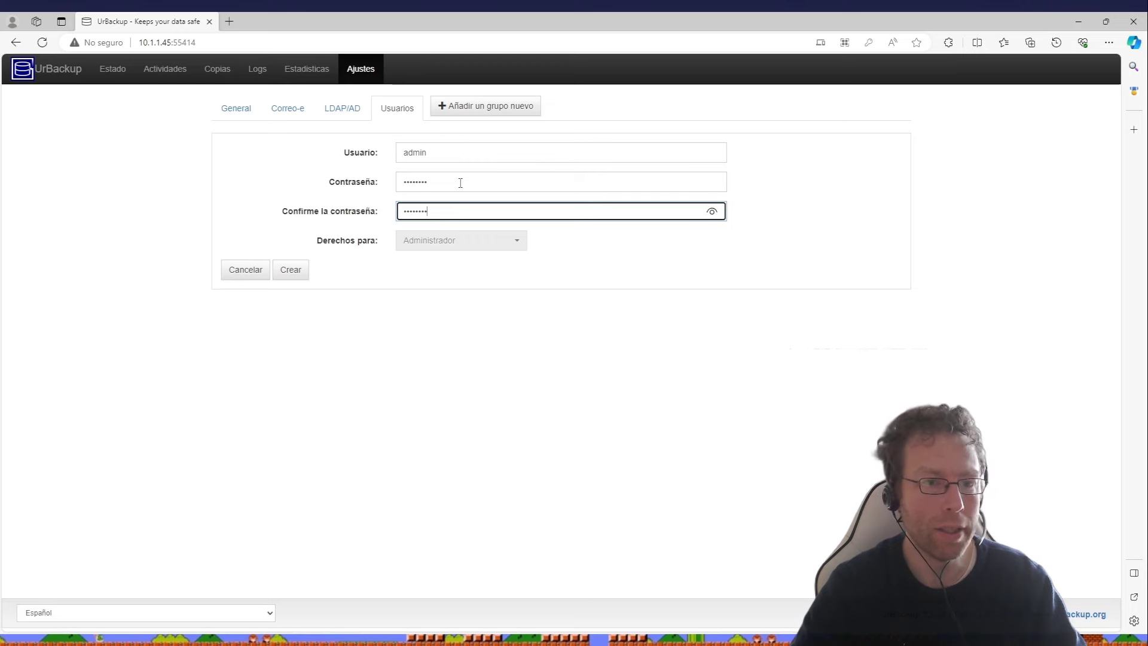
{"action": "left_click", "coordinate": [288, 274]}
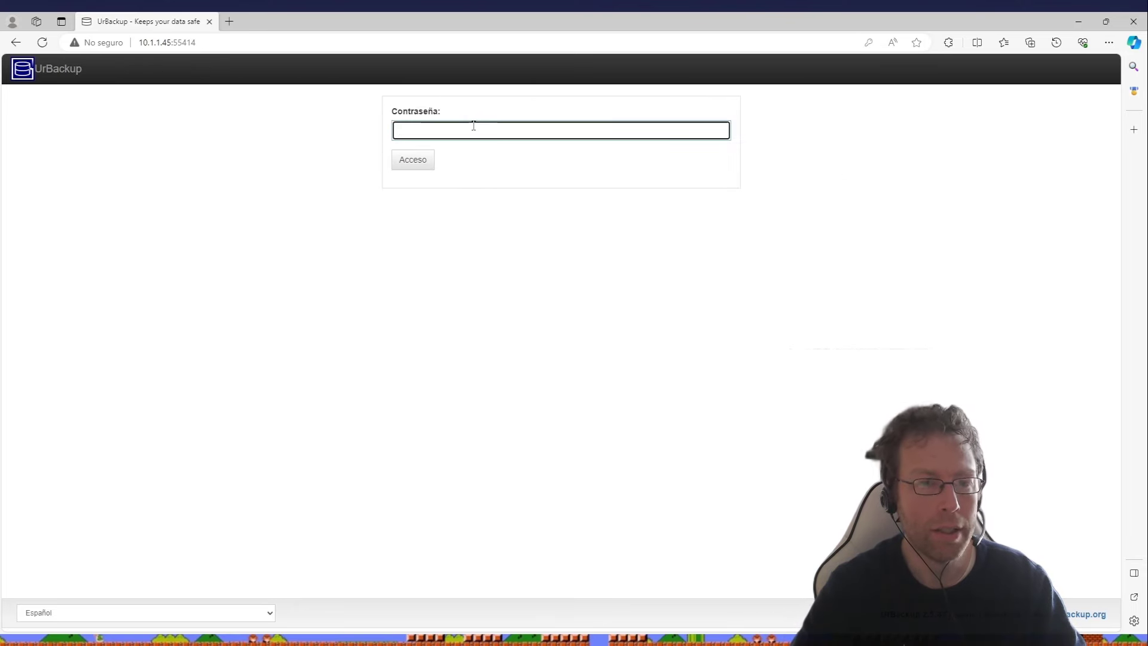
- Log in to the UrBackup web interface as admin
{"action": "left_click", "coordinate": [419, 167]}
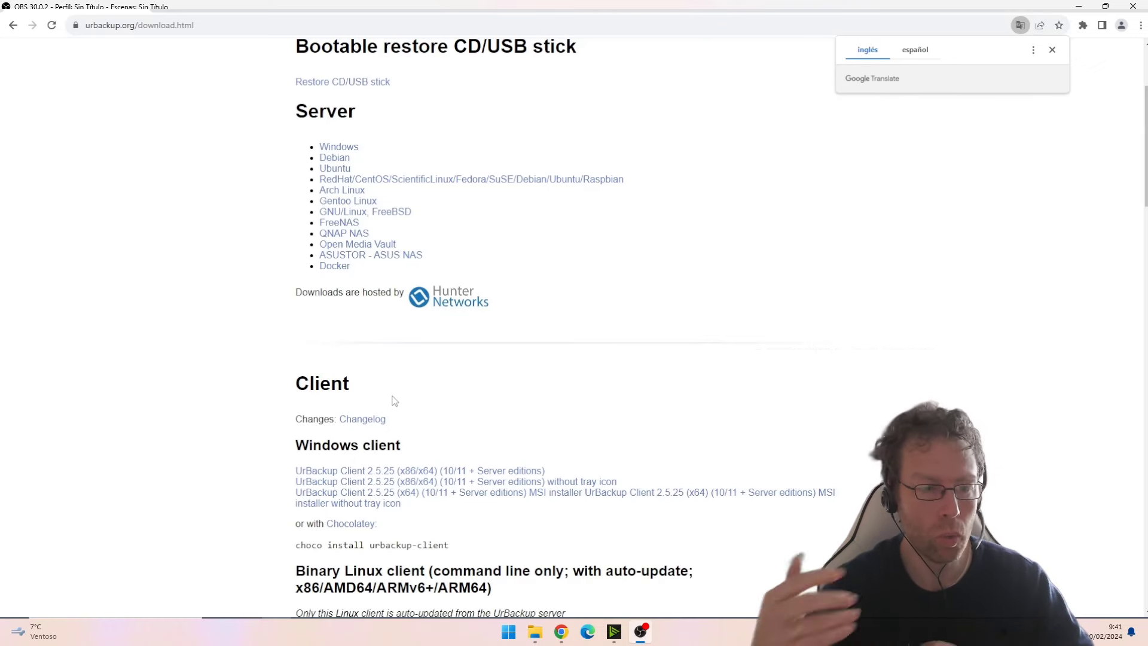
- Download the UrBackup Client 2.5.25 Windows installer from urbackup.org
{"action": "left_click_drag", "start_coordinate": [392, 396], "coordinate": [287, 387]}
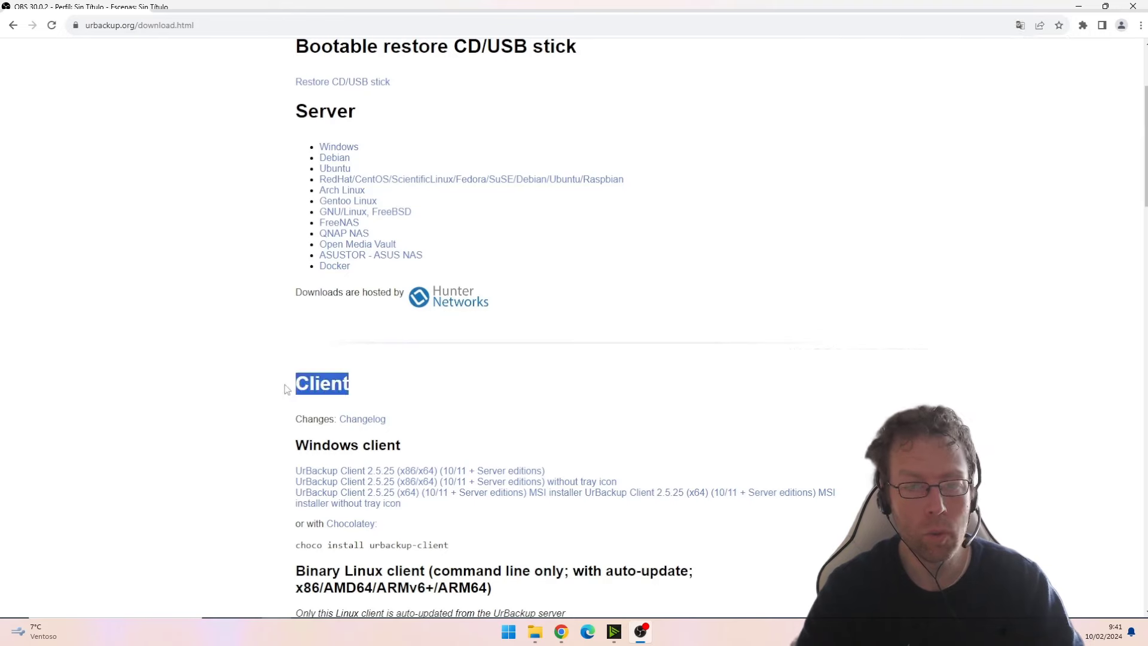
{"action": "scroll", "coordinate": [518, 354], "scroll_direction": "down", "scroll_amount": 2}
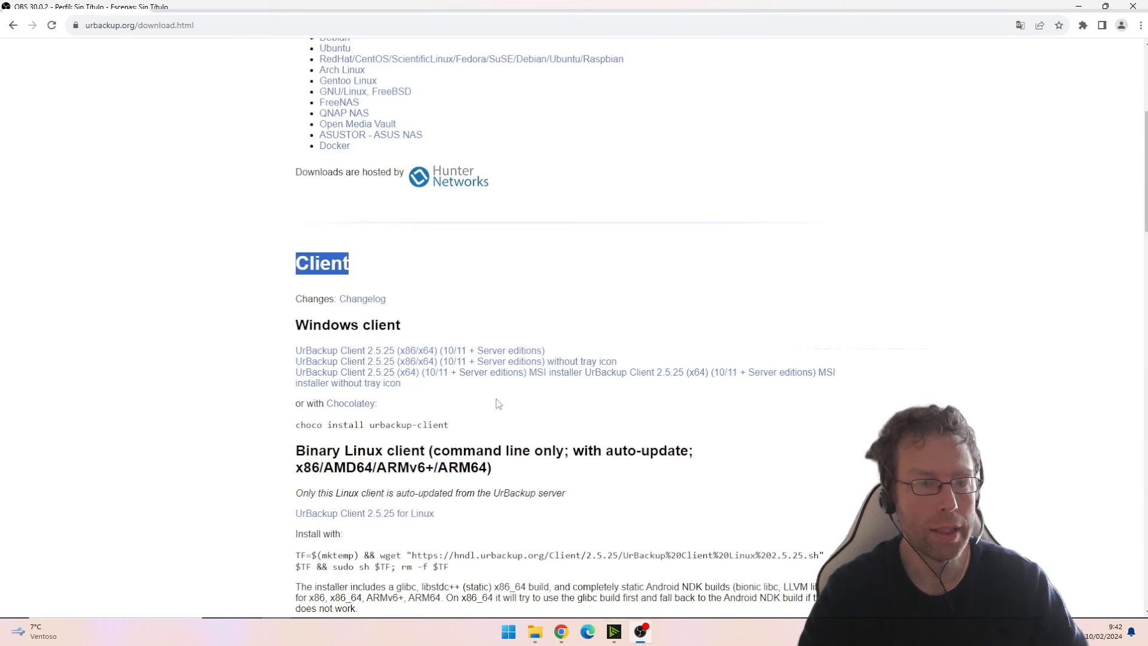
{"action": "left_click", "coordinate": [466, 351]}
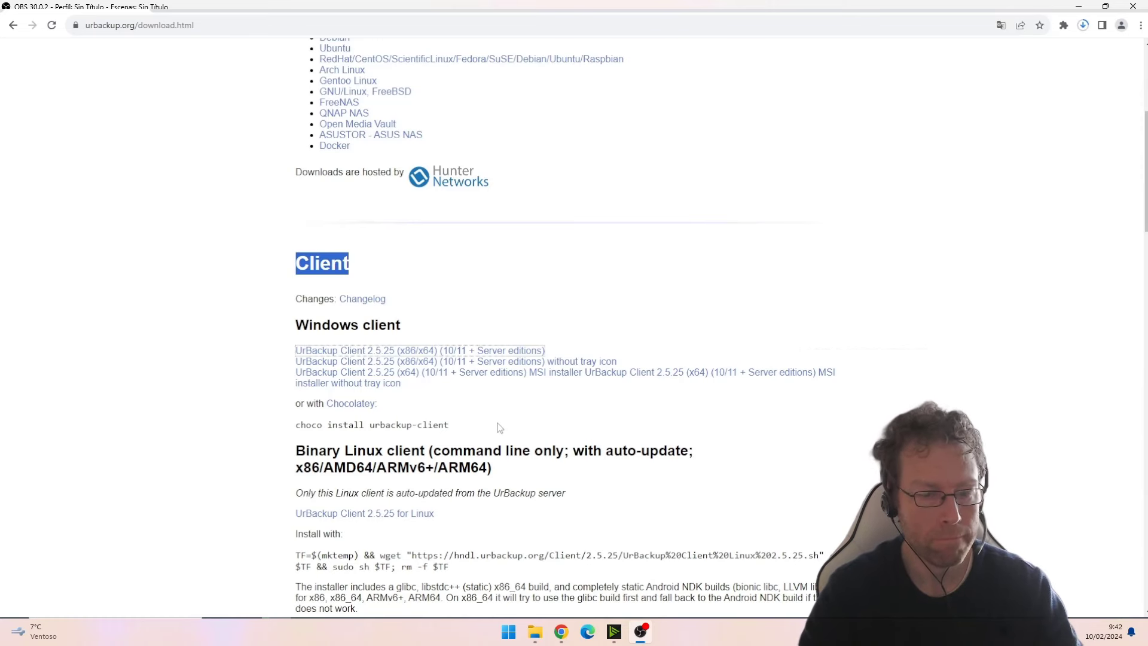
- Run the downloaded installer, allow it through UAC, and confirm the setup language
{"action": "left_click", "coordinate": [1083, 26]}
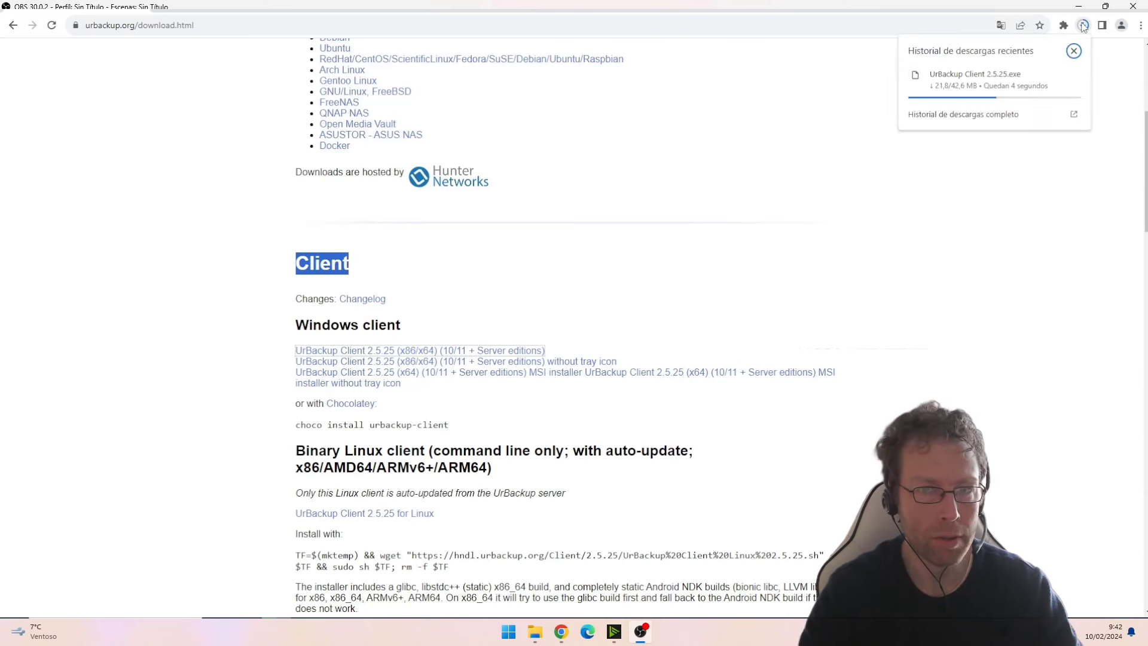
{"action": "left_click", "coordinate": [974, 79]}
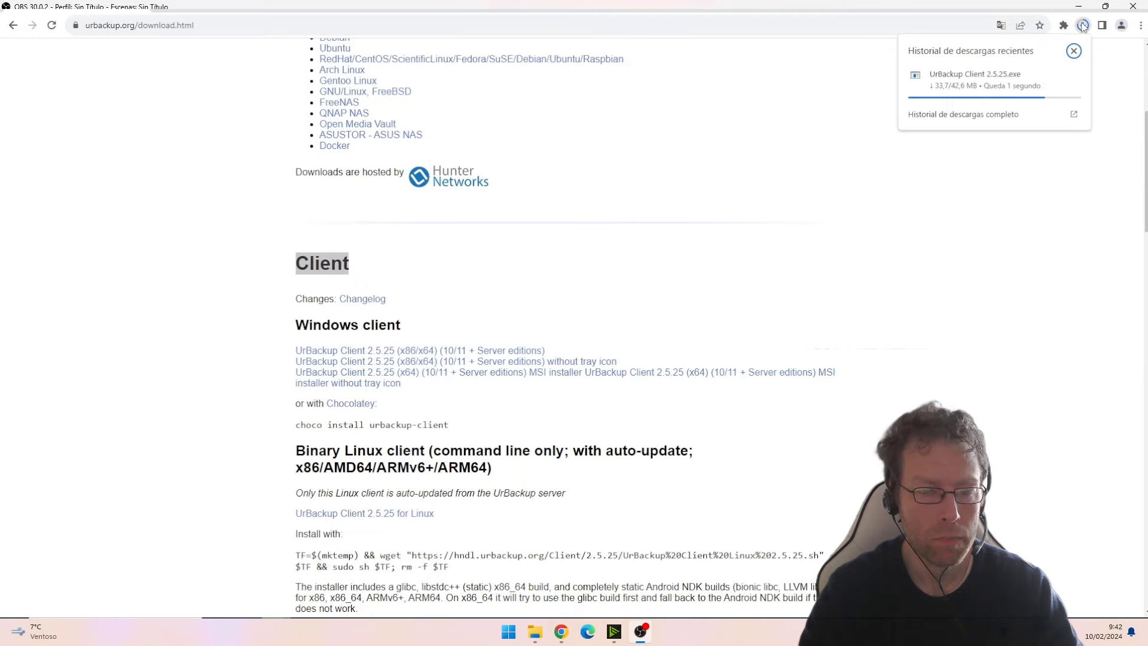
{"action": "left_click", "coordinate": [513, 397]}
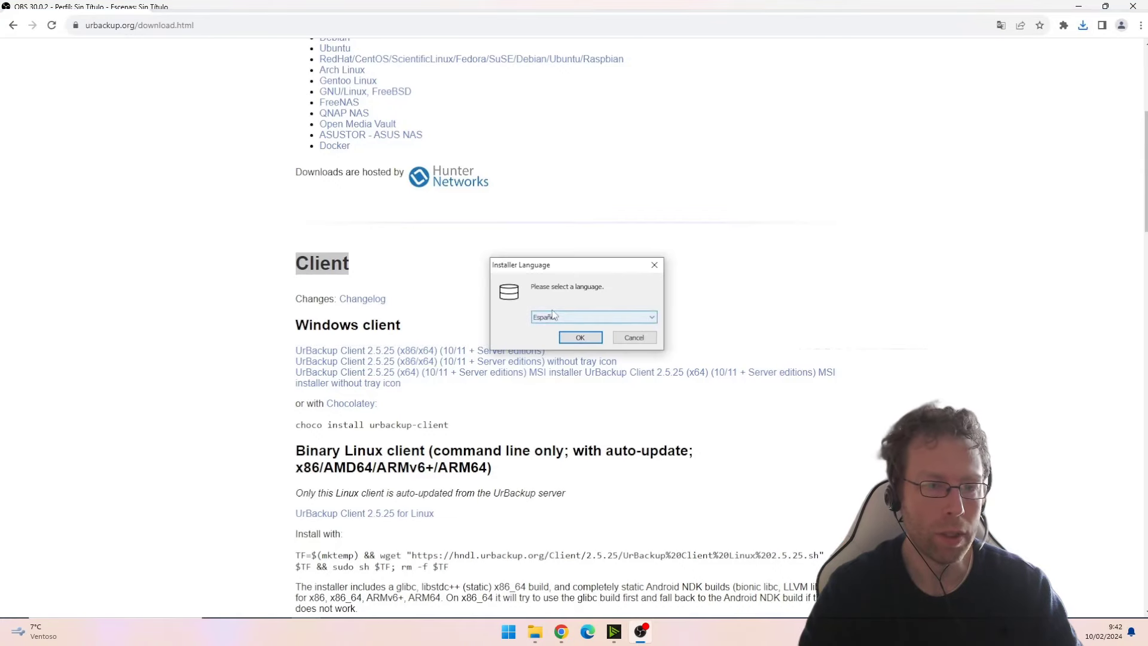
{"action": "left_click", "coordinate": [579, 338]}
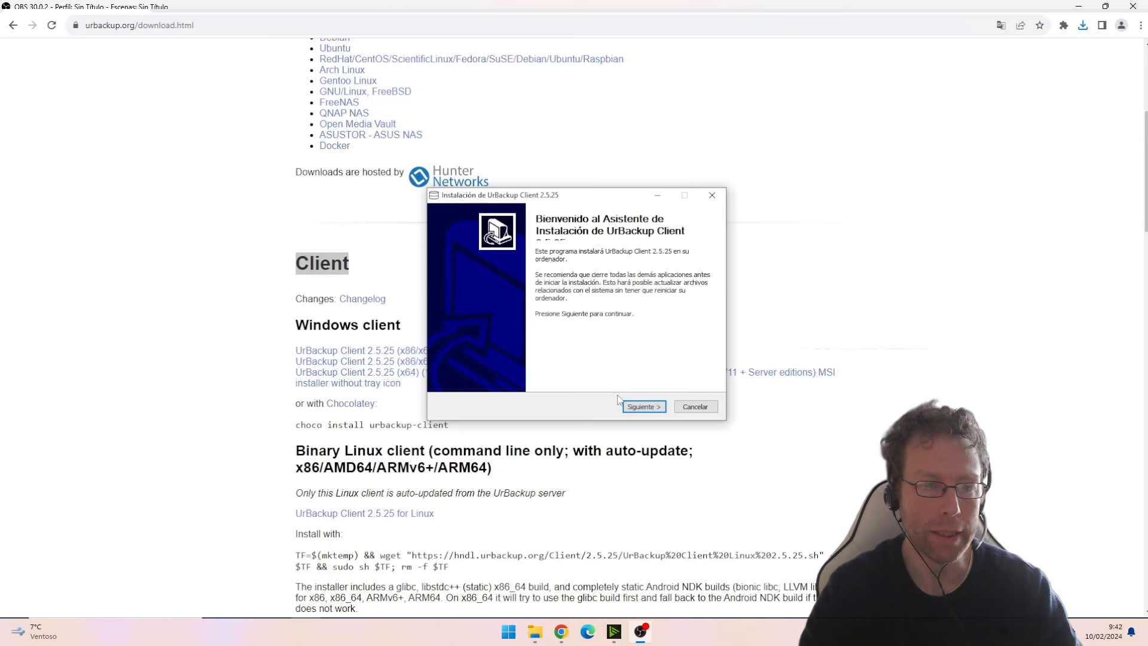
- Pass the welcome page, accept the licence, and install into the default C:\Program Files\UrBackup folder
{"action": "left_click", "coordinate": [642, 407]}
{"action": "left_click", "coordinate": [641, 410]}
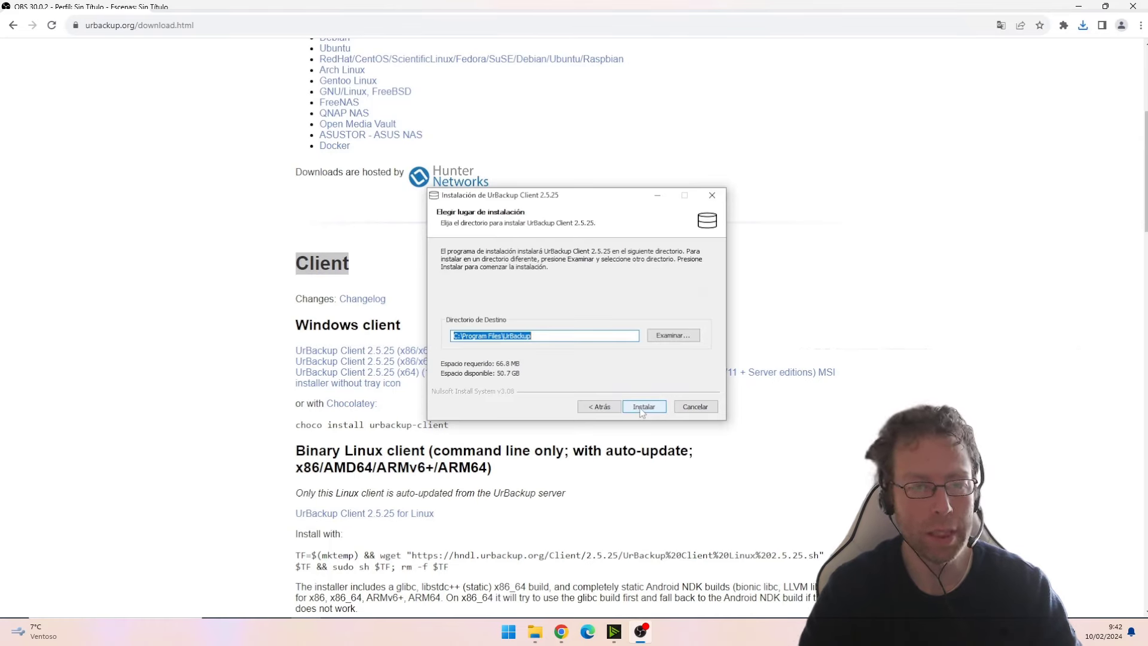
{"action": "left_click", "coordinate": [643, 407]}
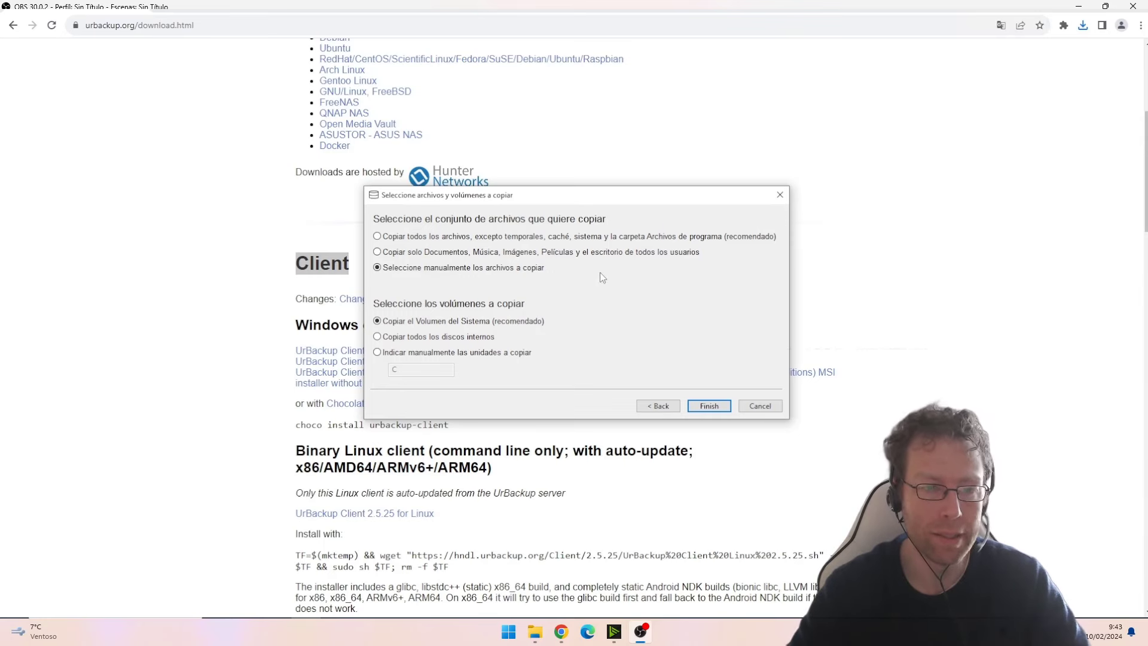
{"action": "key", "text": "super+x"}
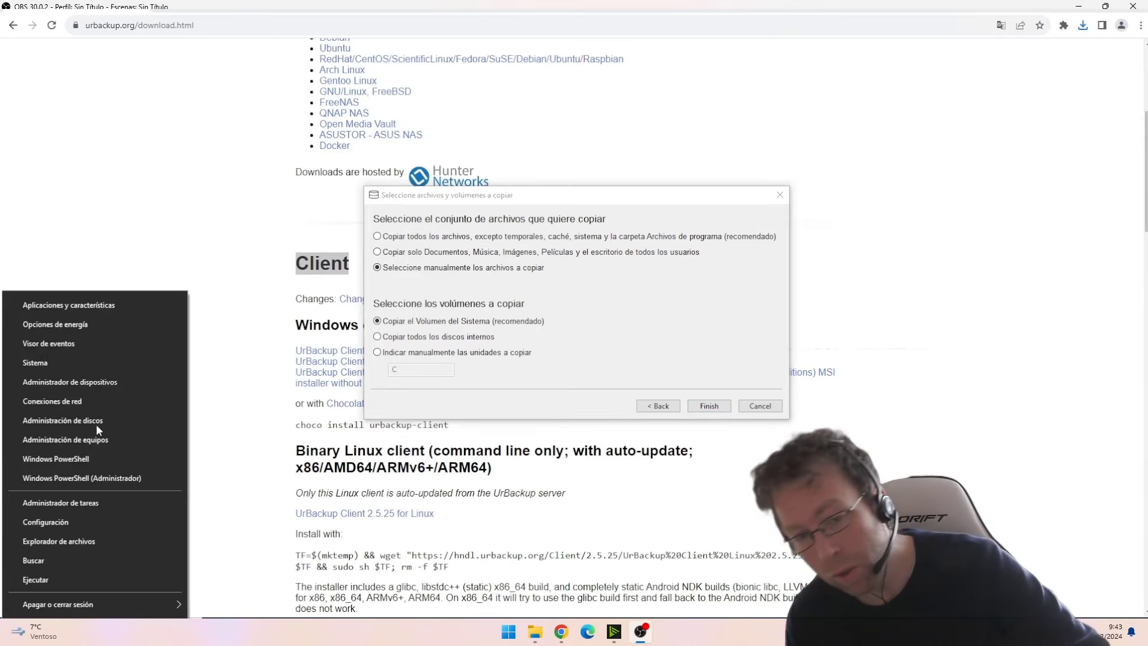
{"action": "left_click", "coordinate": [113, 422]}
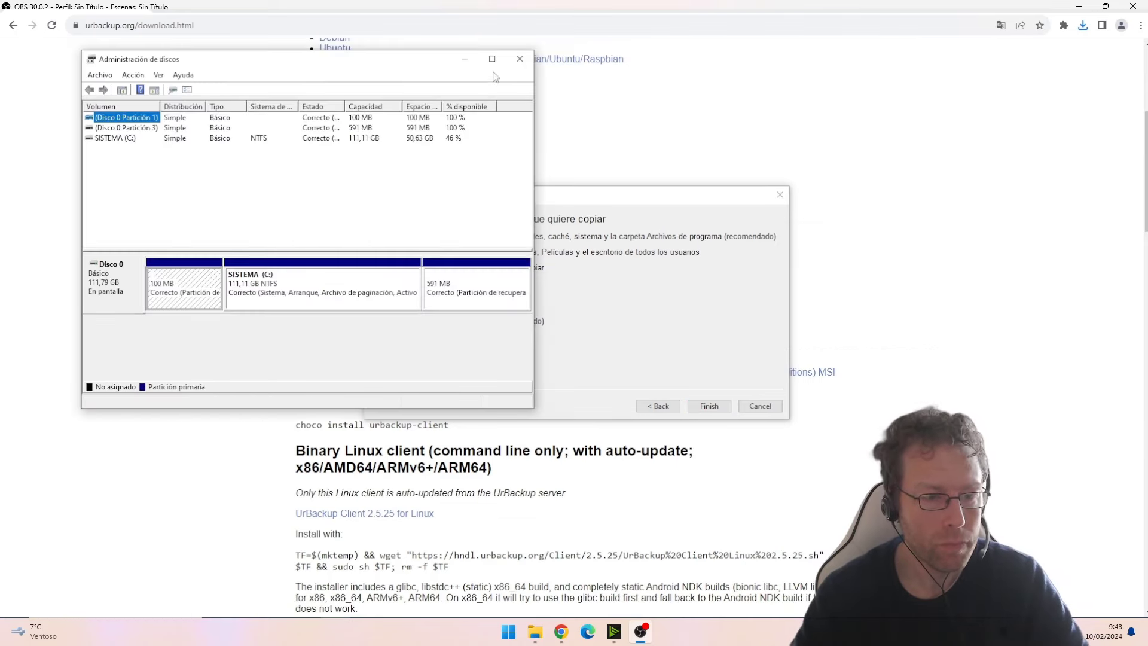
{"action": "left_click", "coordinate": [492, 58]}
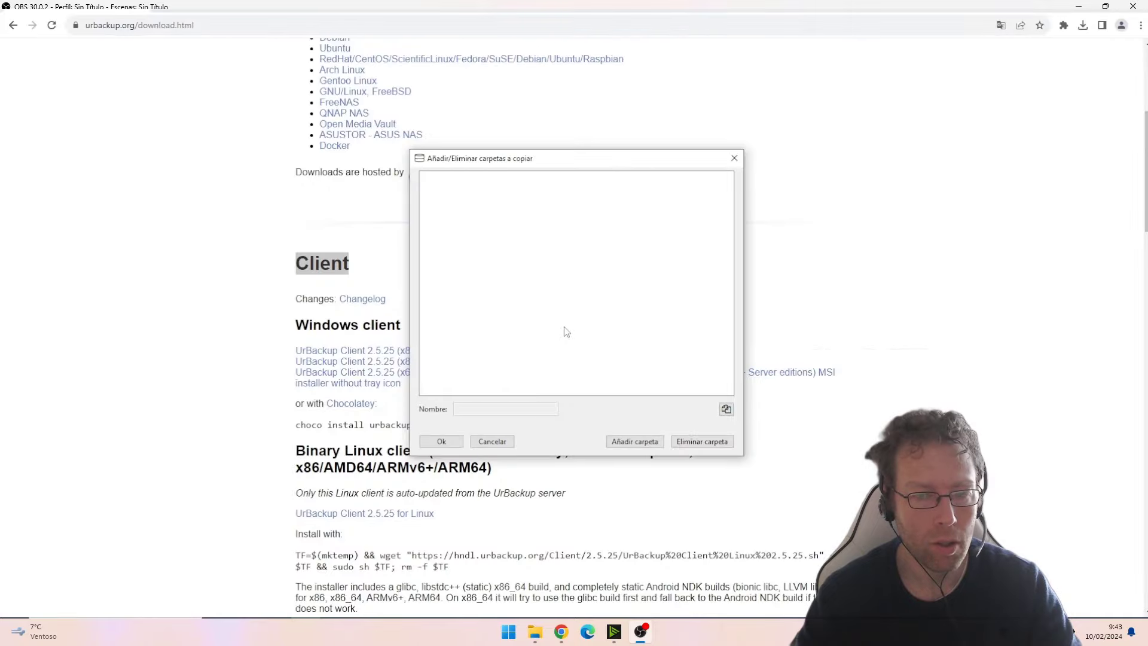
{"action": "key", "text": "Escape"}
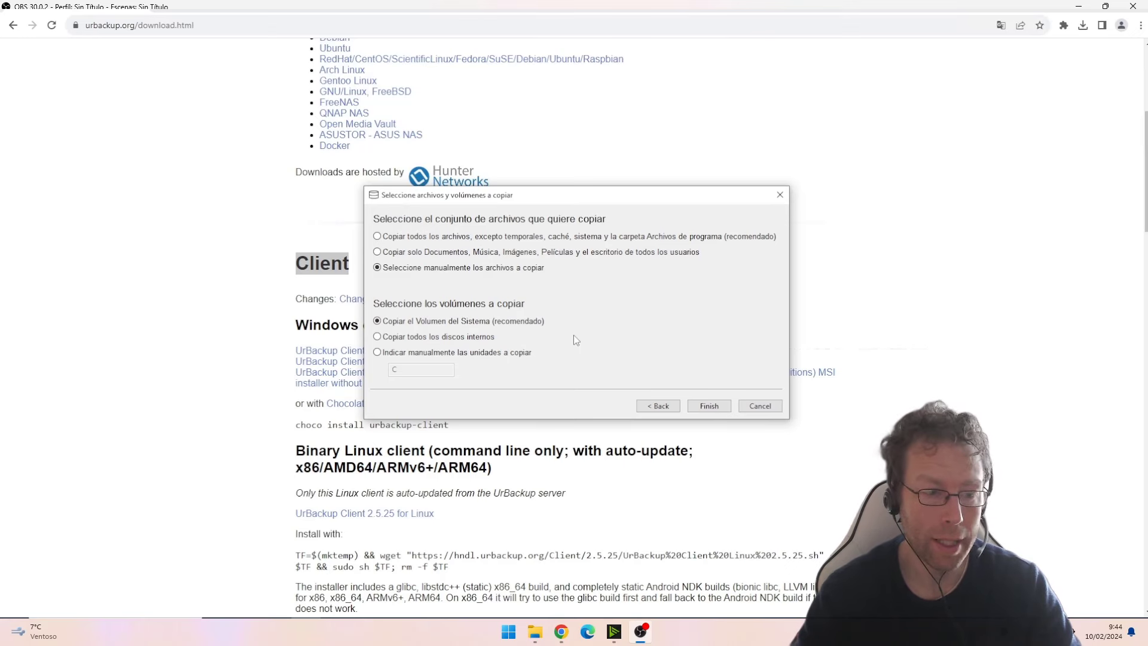
- Finish with only the system volume selected, add no extra folders, and minimize the browser
{"action": "left_click", "coordinate": [705, 406]}
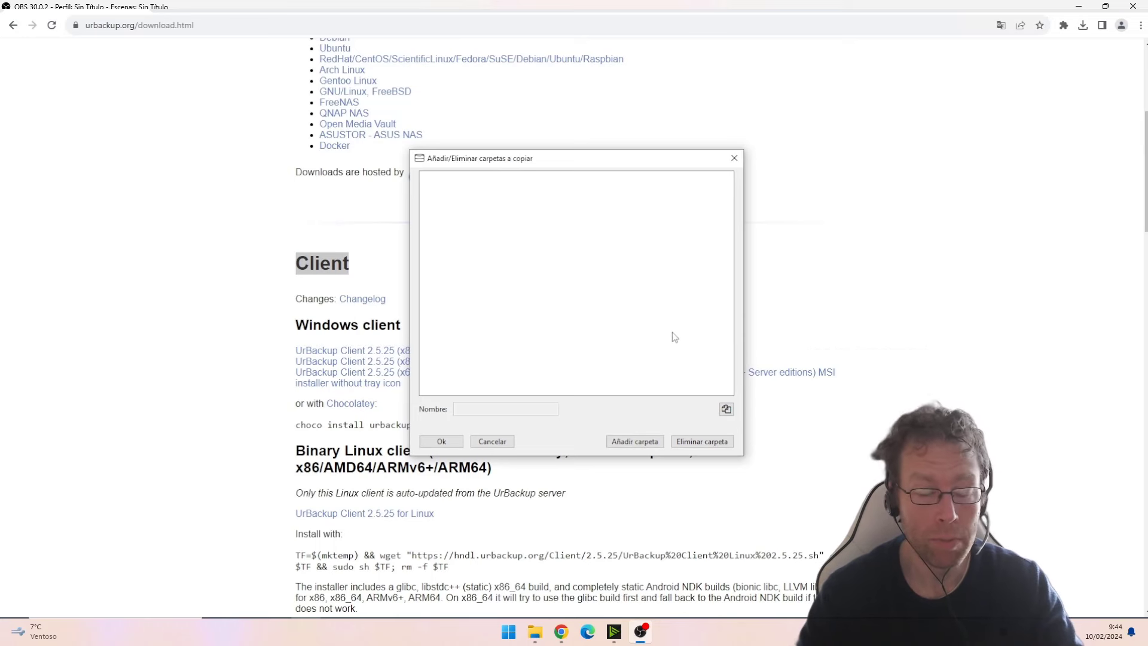
{"action": "left_click", "coordinate": [503, 442]}
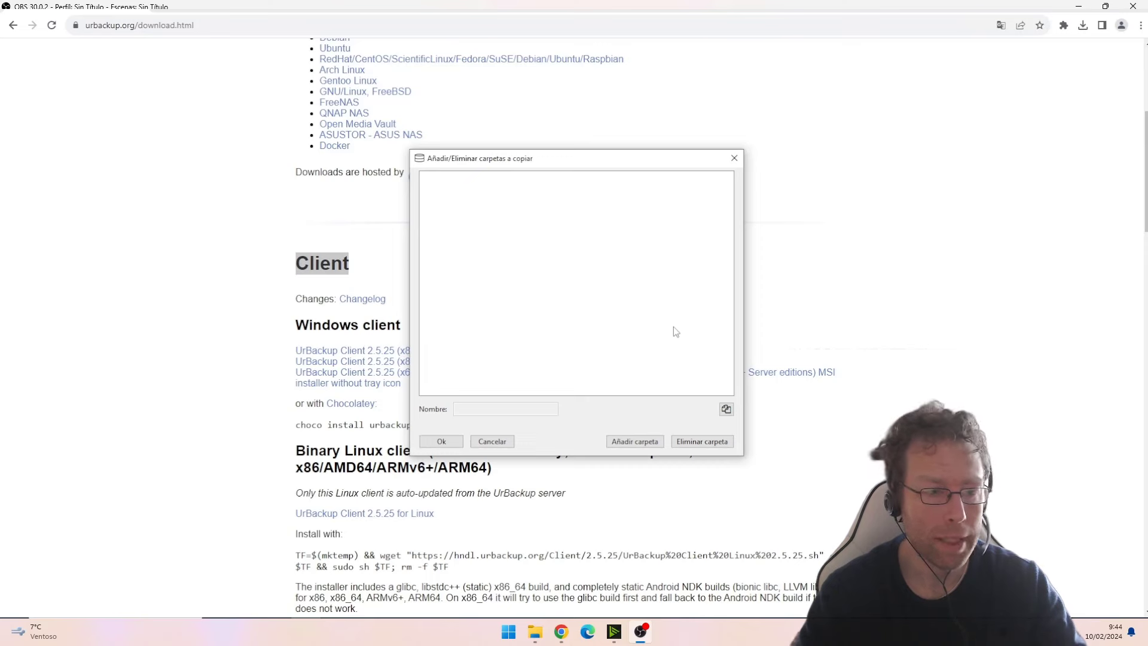
{"action": "left_click", "coordinate": [499, 443]}
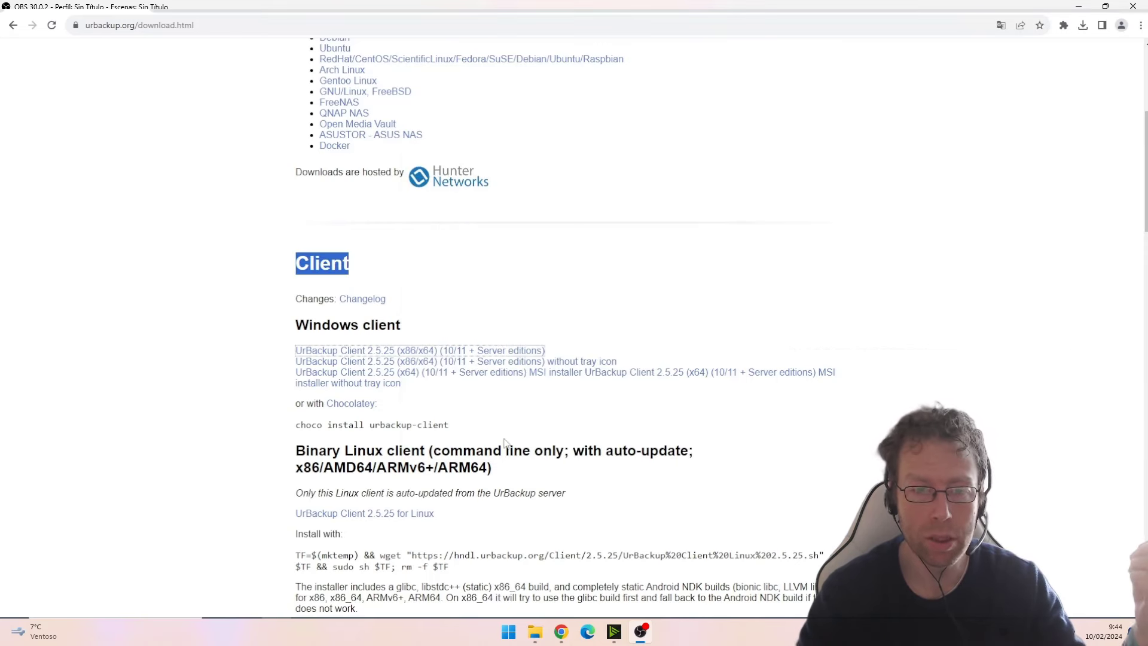
{"action": "left_click", "coordinate": [1141, 8]}
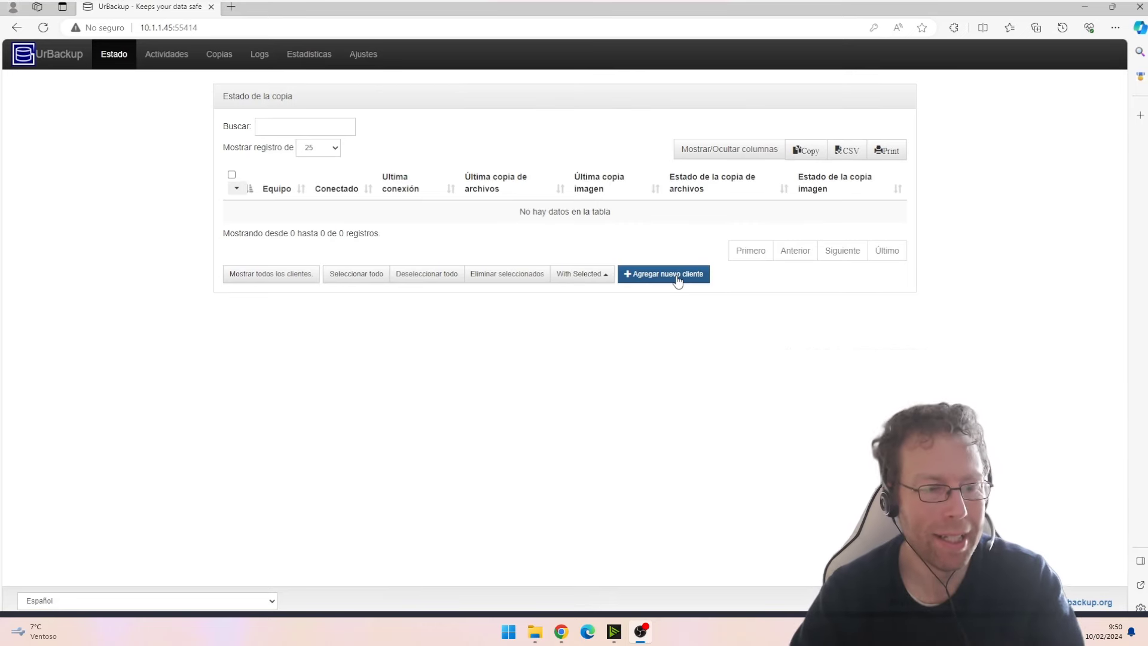
- Add 10.1.1.1 as a local/passive client discovery address
{"action": "left_click", "coordinate": [677, 279]}
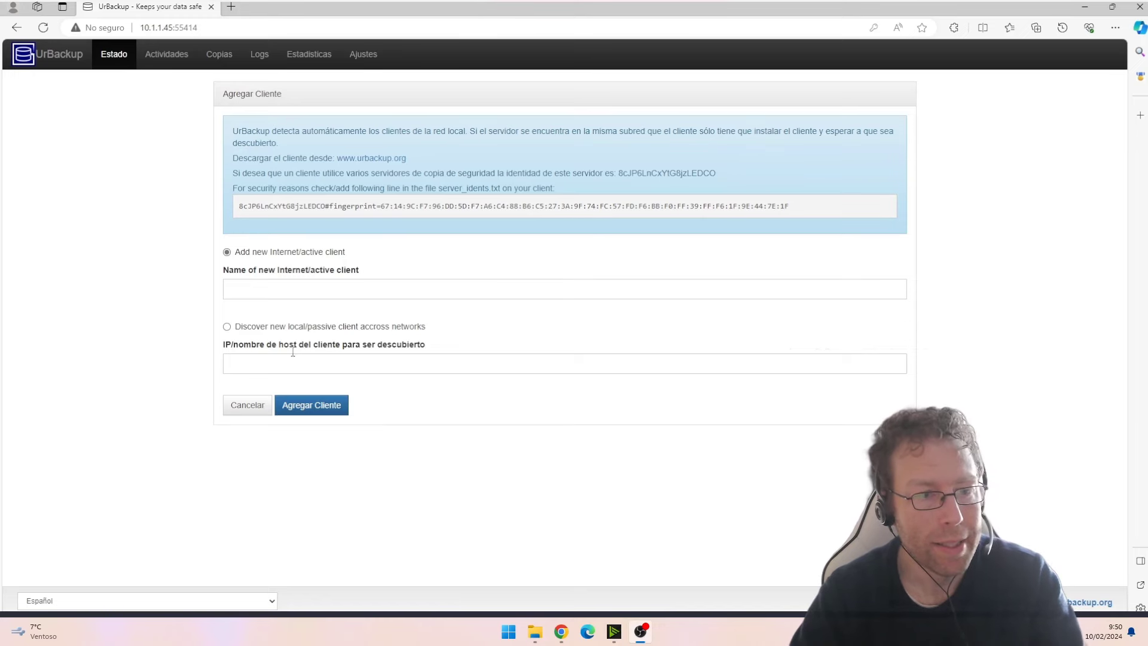
{"action": "left_click", "coordinate": [258, 327]}
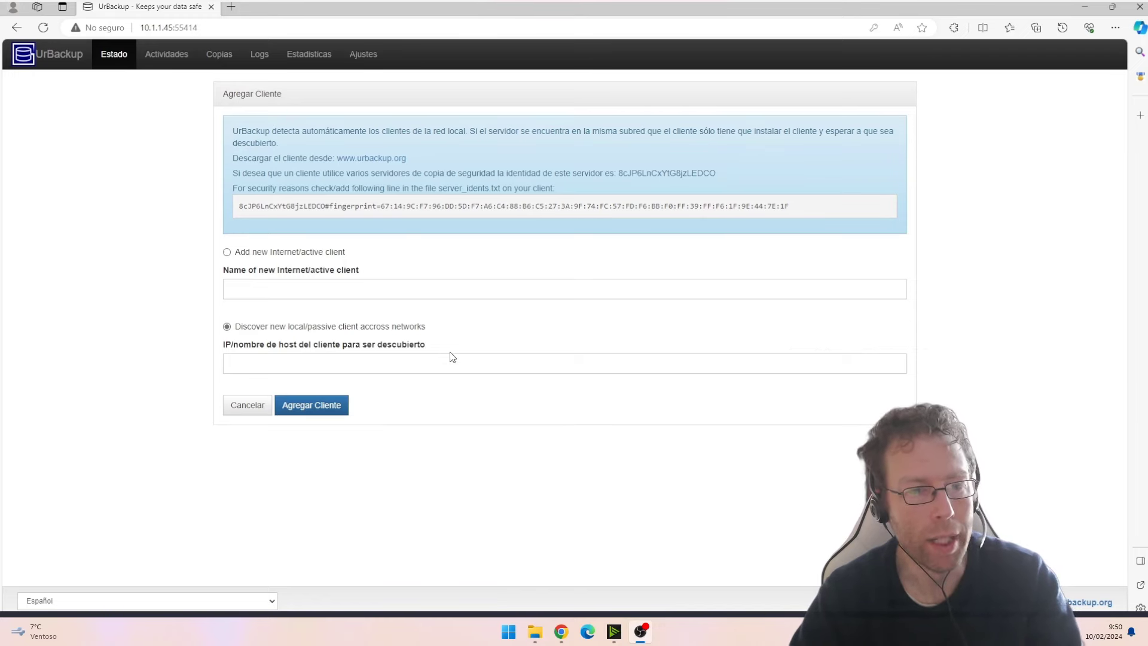
{"action": "left_click", "coordinate": [331, 410]}
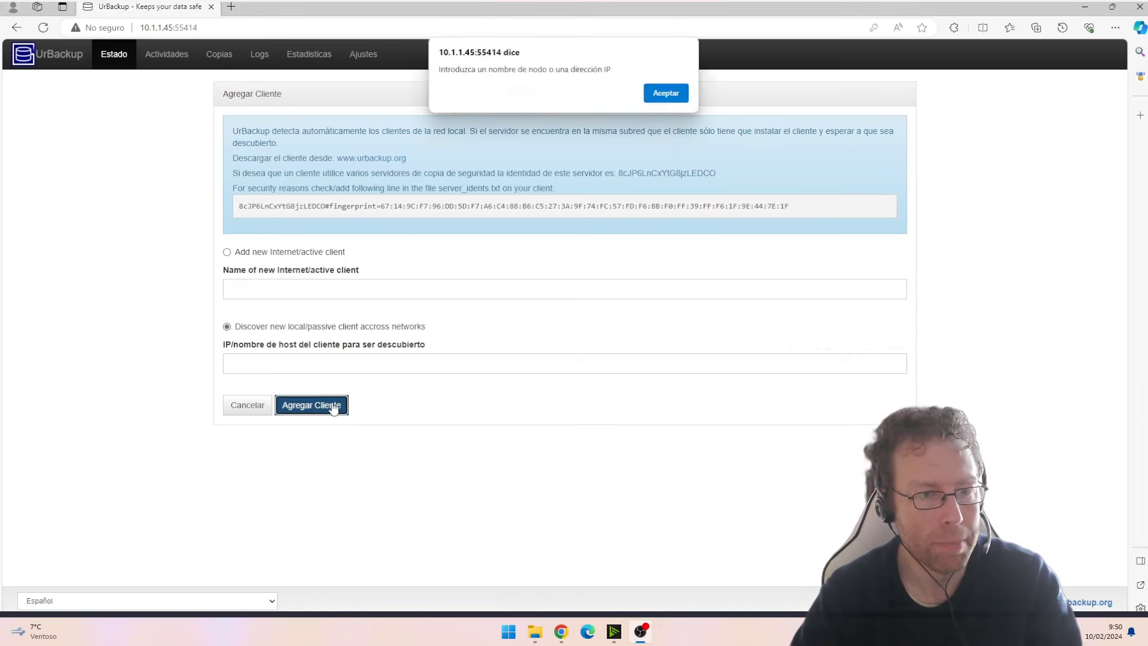
{"action": "left_click", "coordinate": [672, 93]}
{"action": "type", "text": "10.1.1.1"}
{"action": "left_click", "coordinate": [333, 405]}
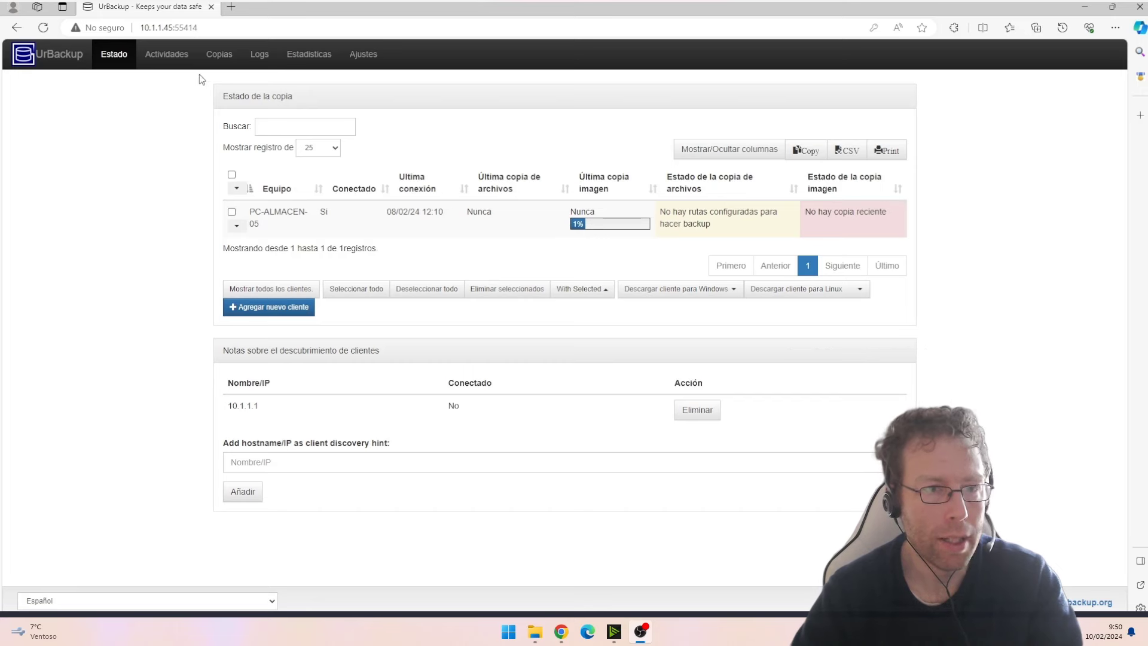
- Check Activities for the finished C: image backup (61 min, 34.86 GB), then switch to the download tab
{"action": "left_click", "coordinate": [169, 65]}
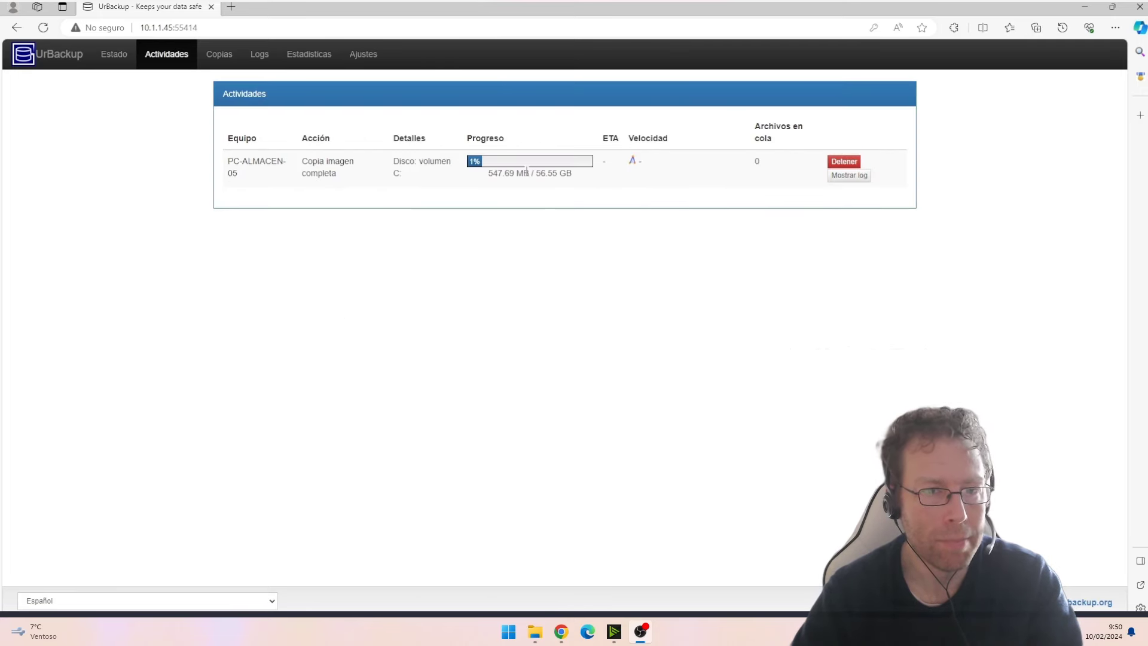
{"action": "left_click_drag", "start_coordinate": [541, 173], "coordinate": [570, 178]}
{"action": "left_click", "coordinate": [541, 230]}
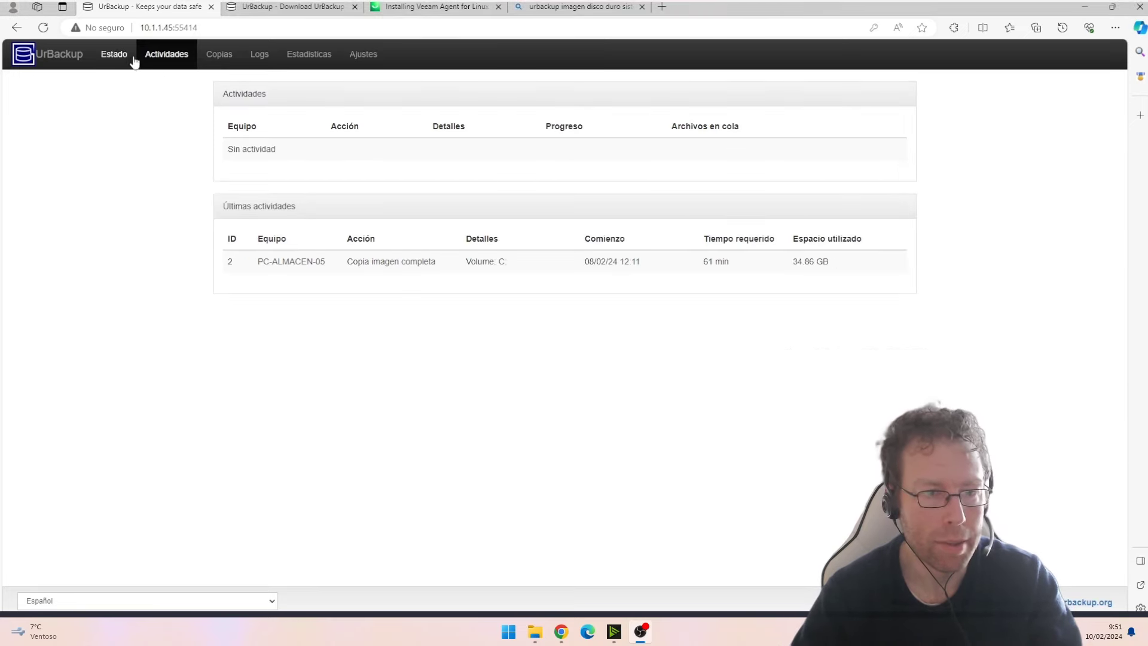
{"action": "left_click_drag", "start_coordinate": [353, 261], "coordinate": [524, 268]}
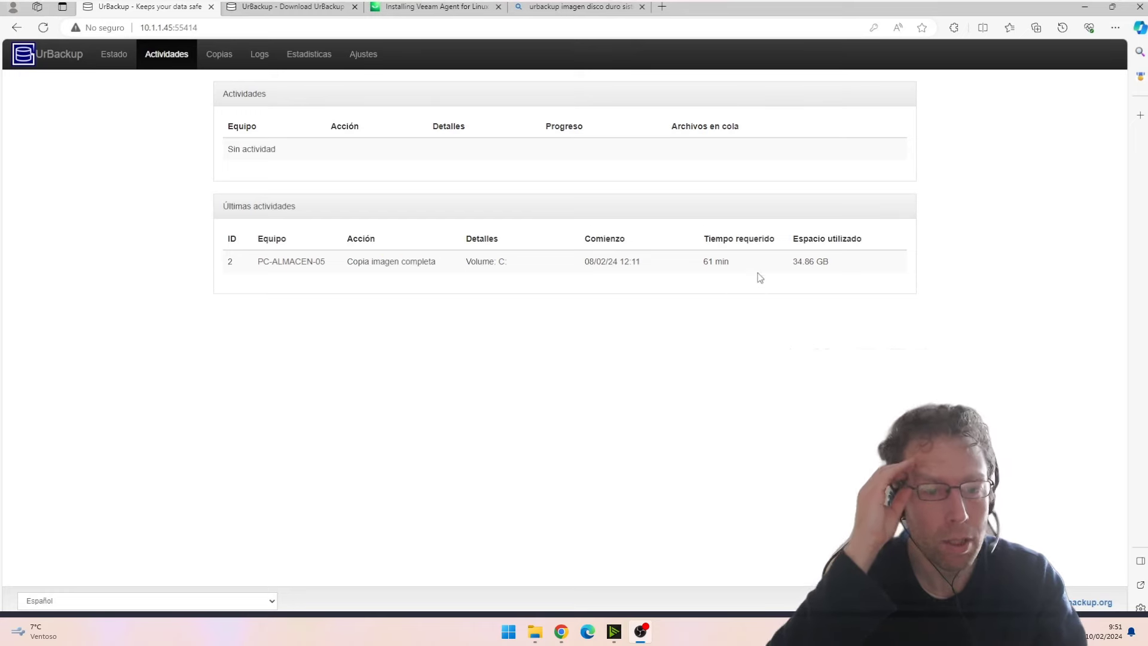
{"action": "left_click_drag", "start_coordinate": [704, 262], "coordinate": [842, 266]}
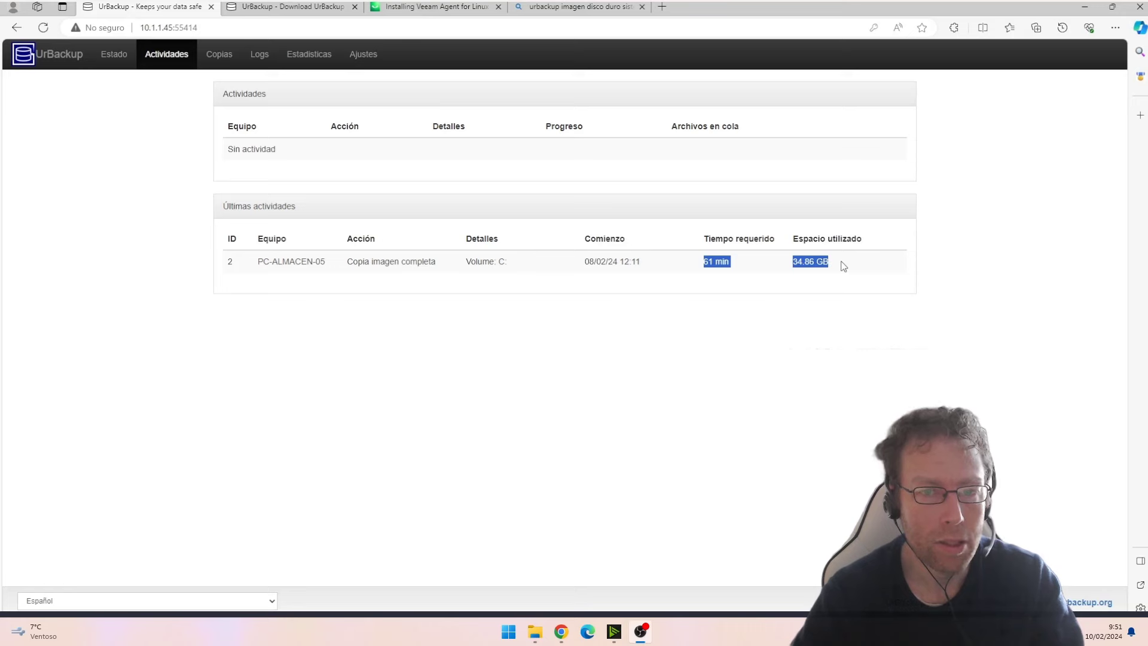
{"action": "left_click", "coordinate": [114, 55]}
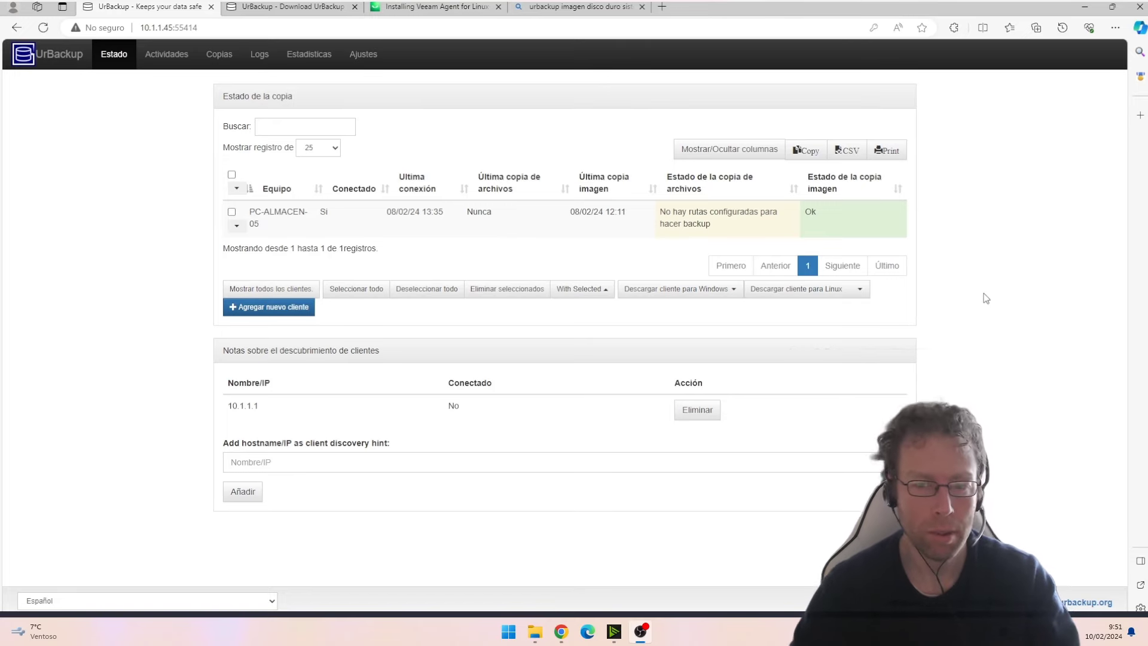
{"action": "key", "text": "ctrl+Tab"}
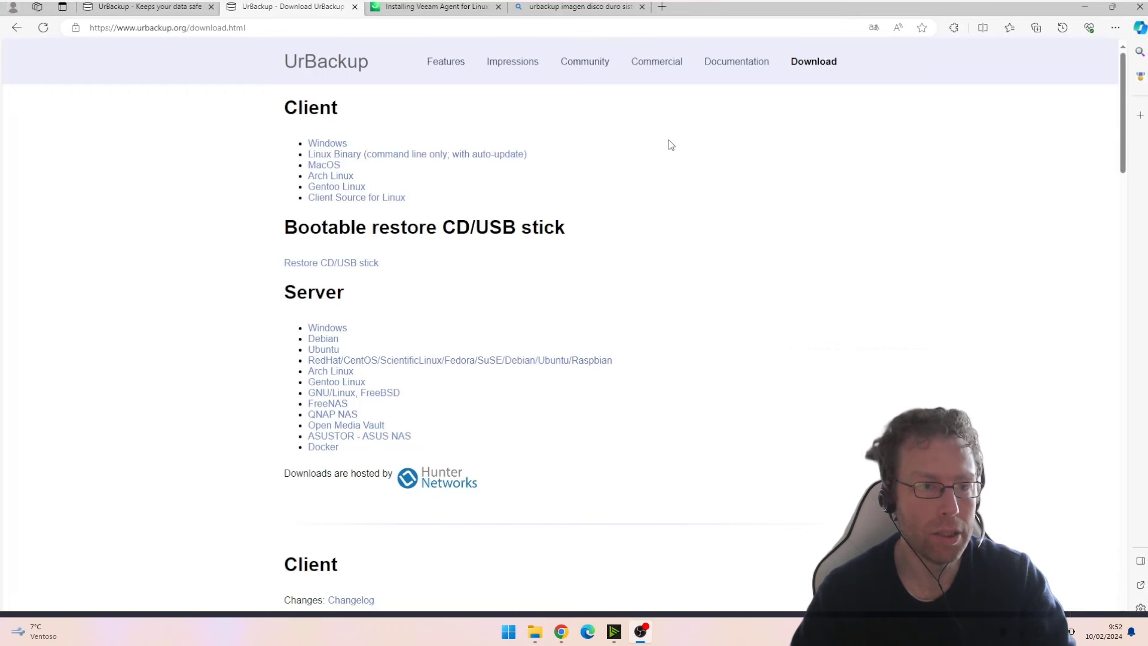
- Download the UrBackup Restore CD 2.4.2 (x64) image from the Restore CD/USB stick downloads
{"action": "left_click_drag", "start_coordinate": [284, 234], "coordinate": [566, 248]}
{"action": "left_click", "coordinate": [333, 268]}
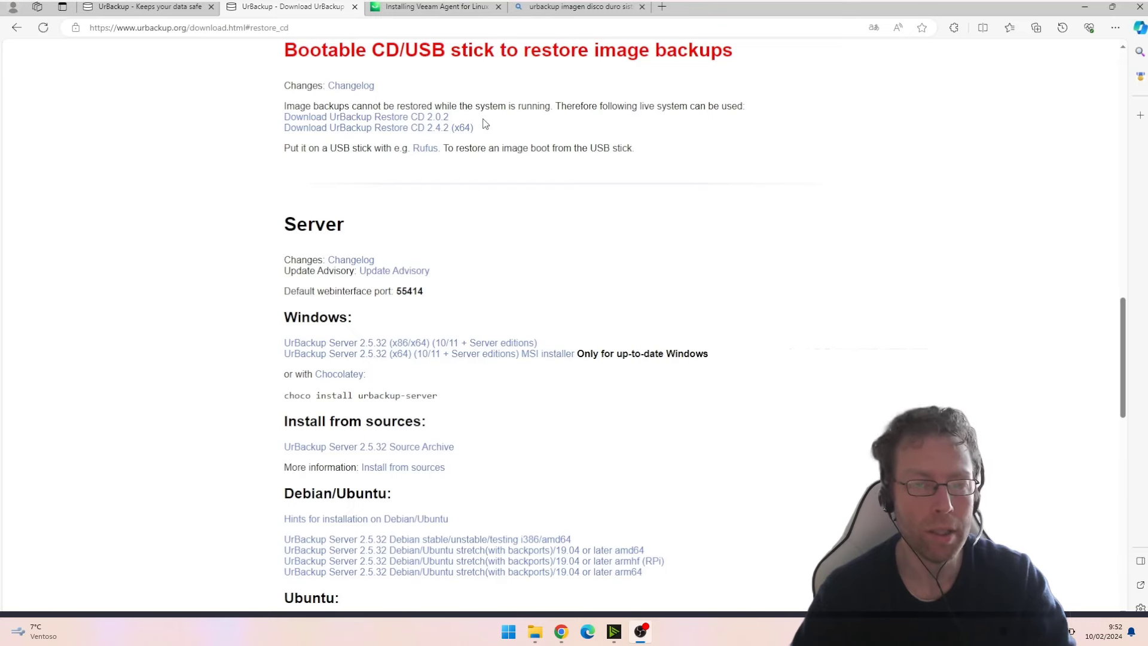
{"action": "left_click", "coordinate": [459, 129]}
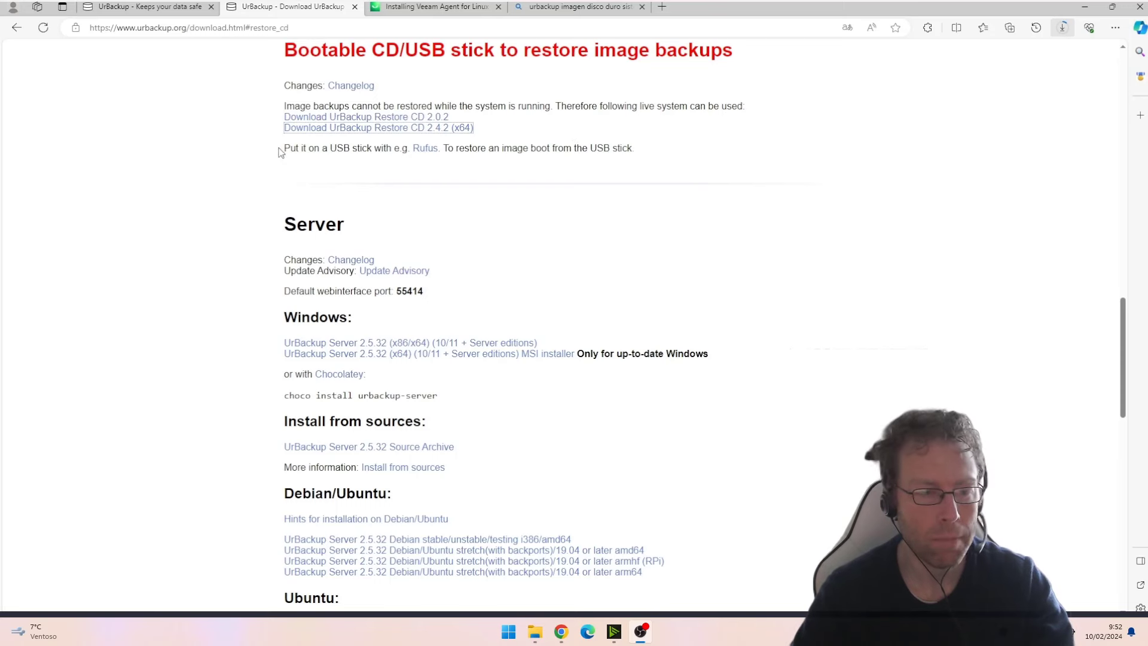
{"action": "left_click_drag", "start_coordinate": [290, 149], "coordinate": [549, 153]}
{"action": "left_click", "coordinate": [550, 174]}
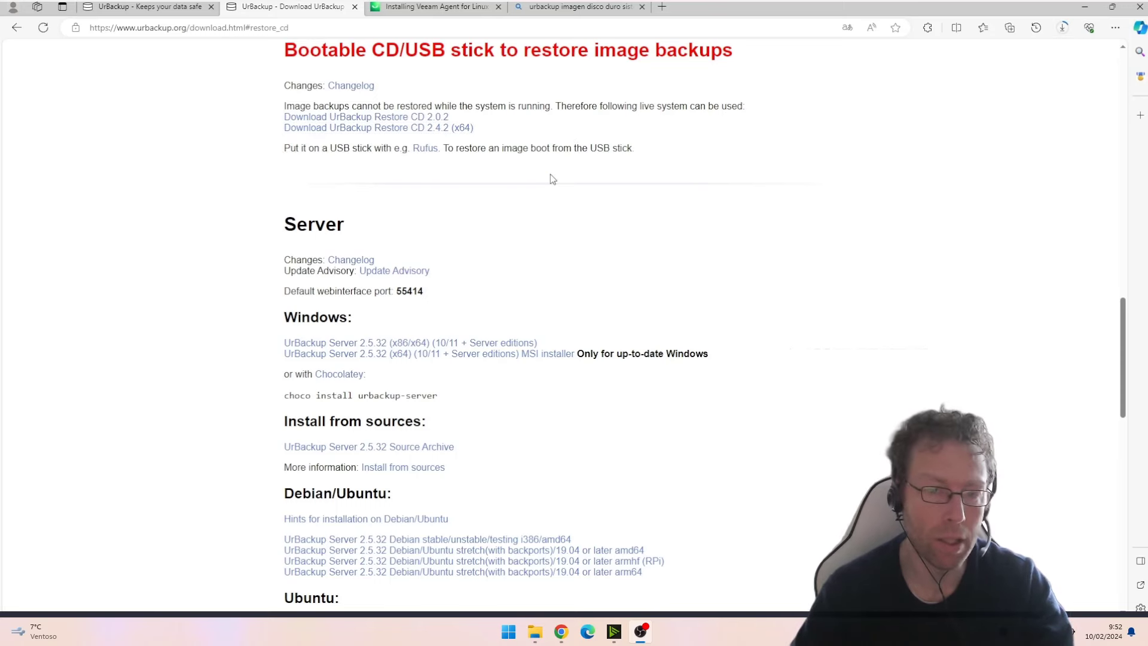